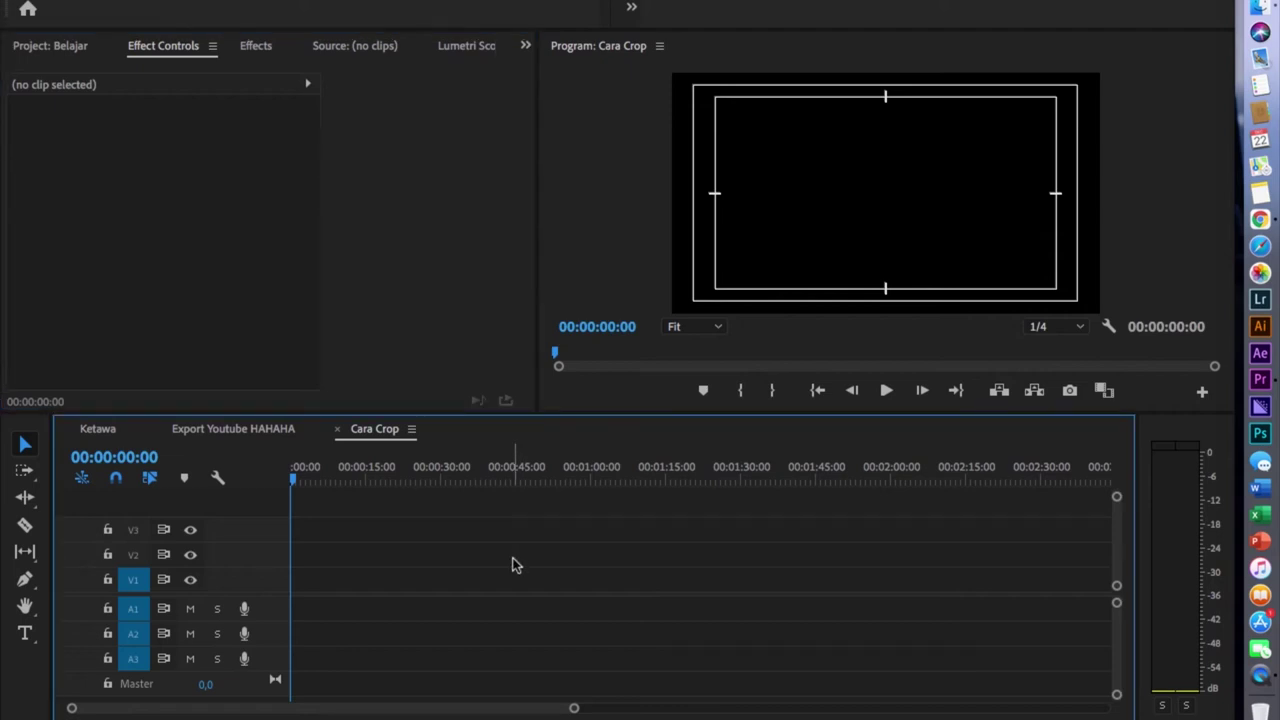
# Switch the upper-left panel group to the Project: Belajar media bin
pyautogui.click(76, 56)
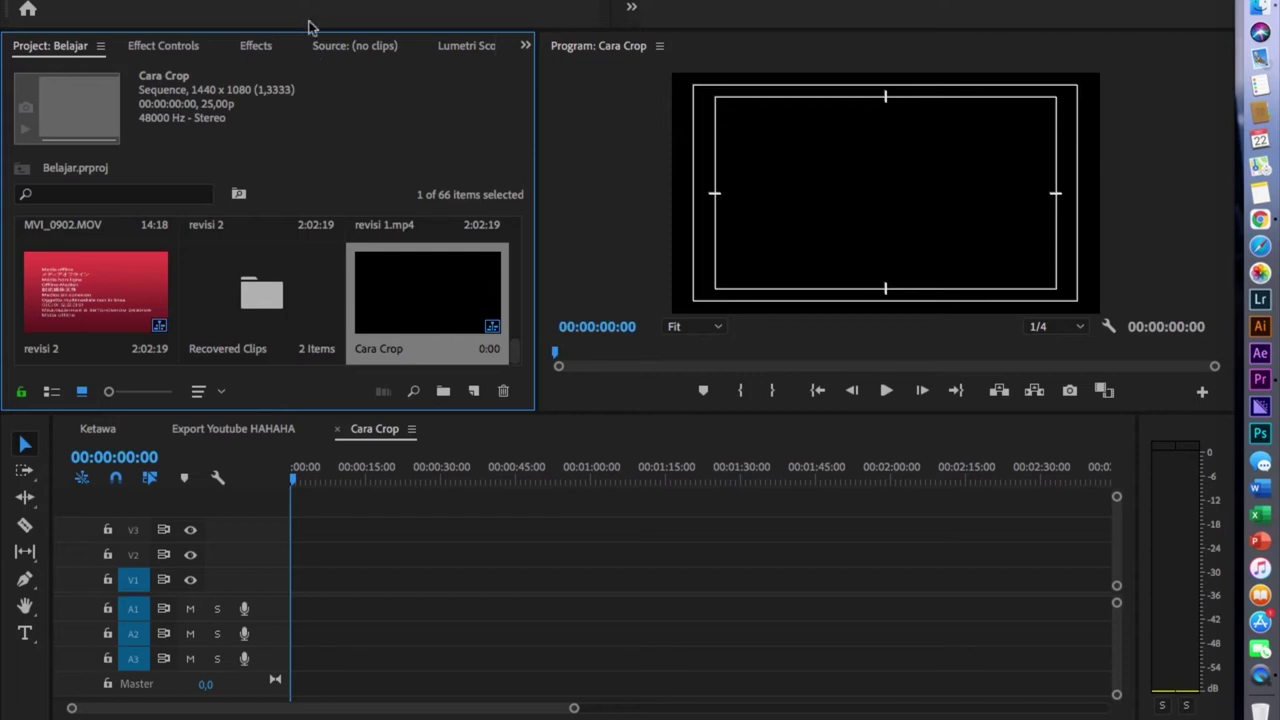
# Create a new project bin named 'video'
pyautogui.click(446, 393)
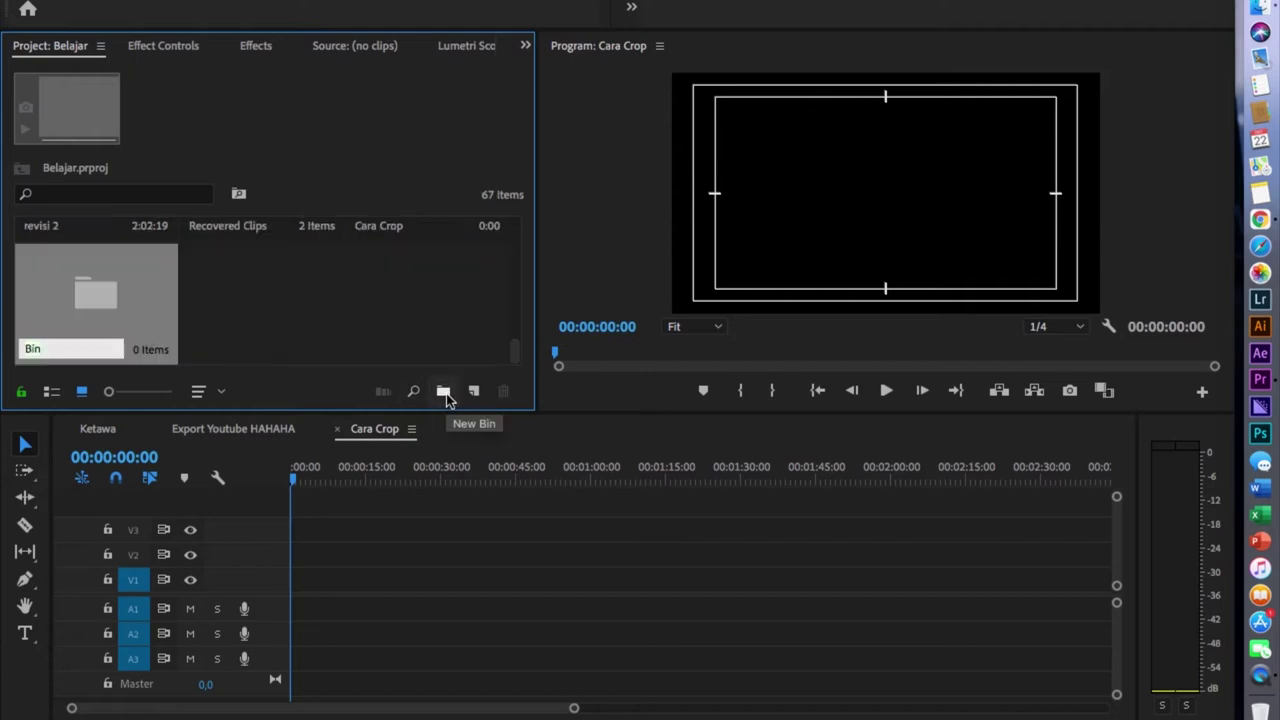
pyautogui.write('video')
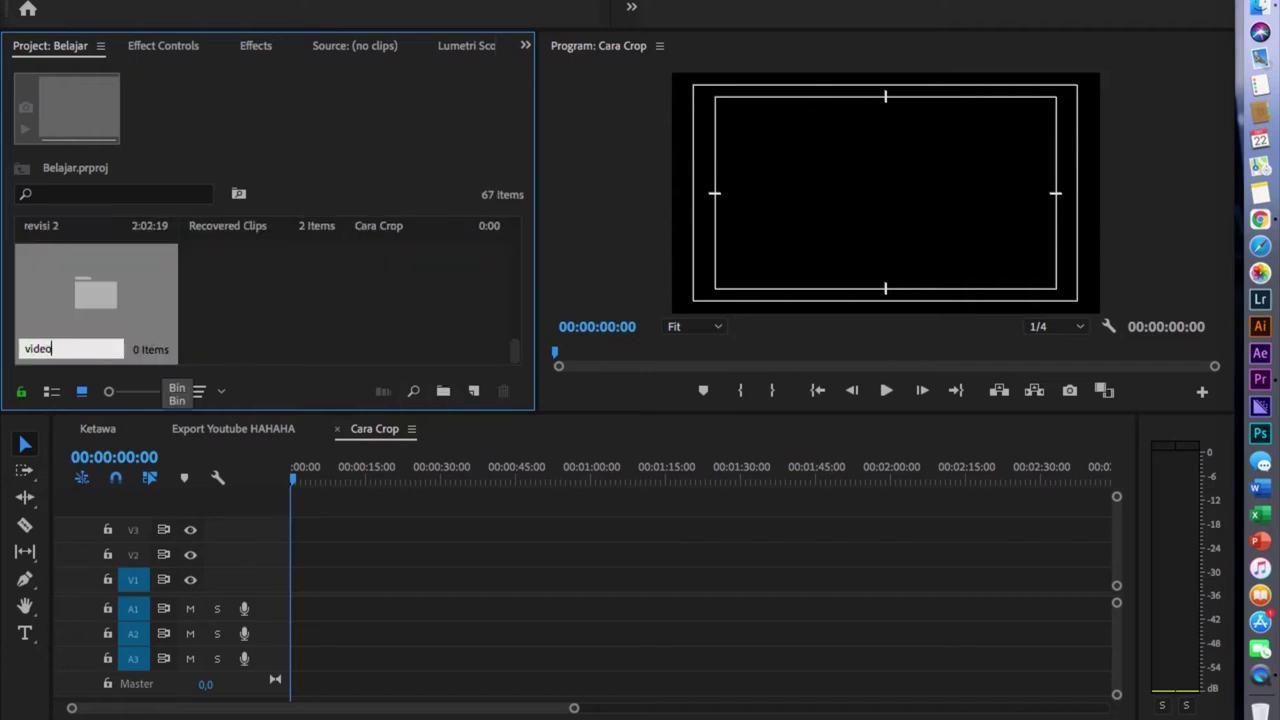
pyautogui.press('Return')
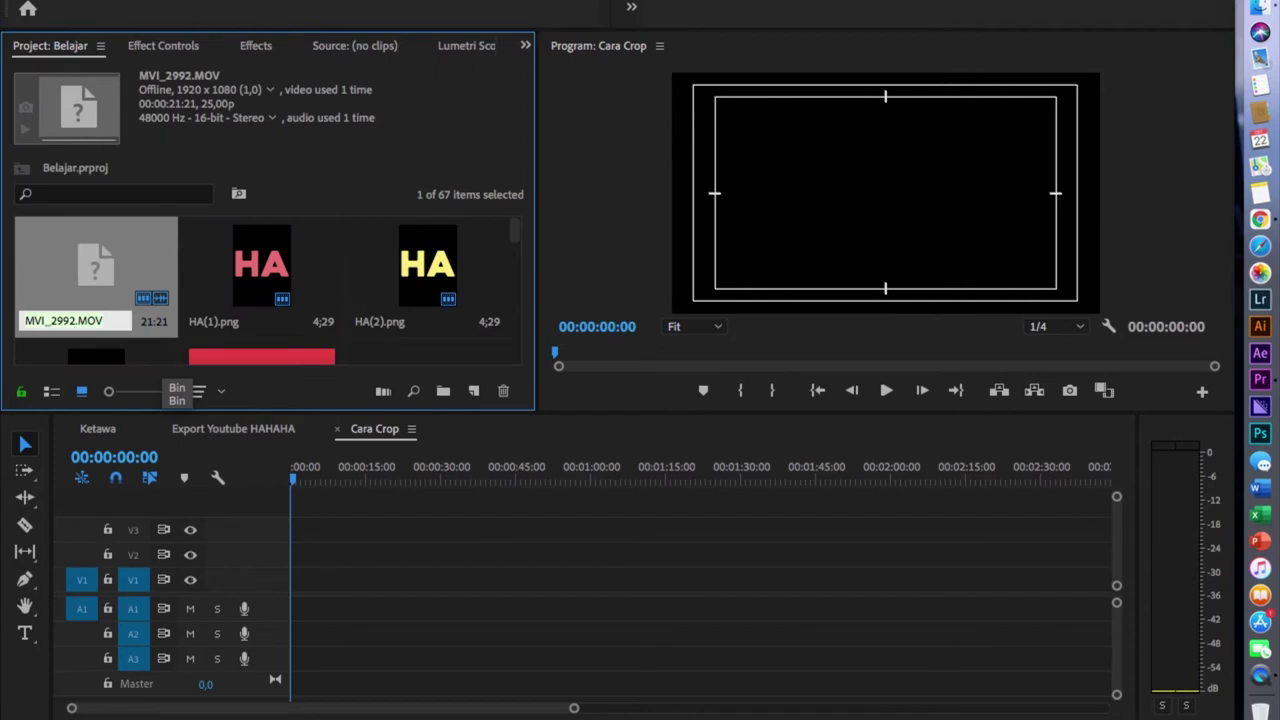
# Import MAH06520.MP4, MAH09072.MP4 and MVI_0719.MOV from Finder into the video bin
pyautogui.scroll(-10, 275, 320)
pyautogui.scroll(-5, 272, 320)
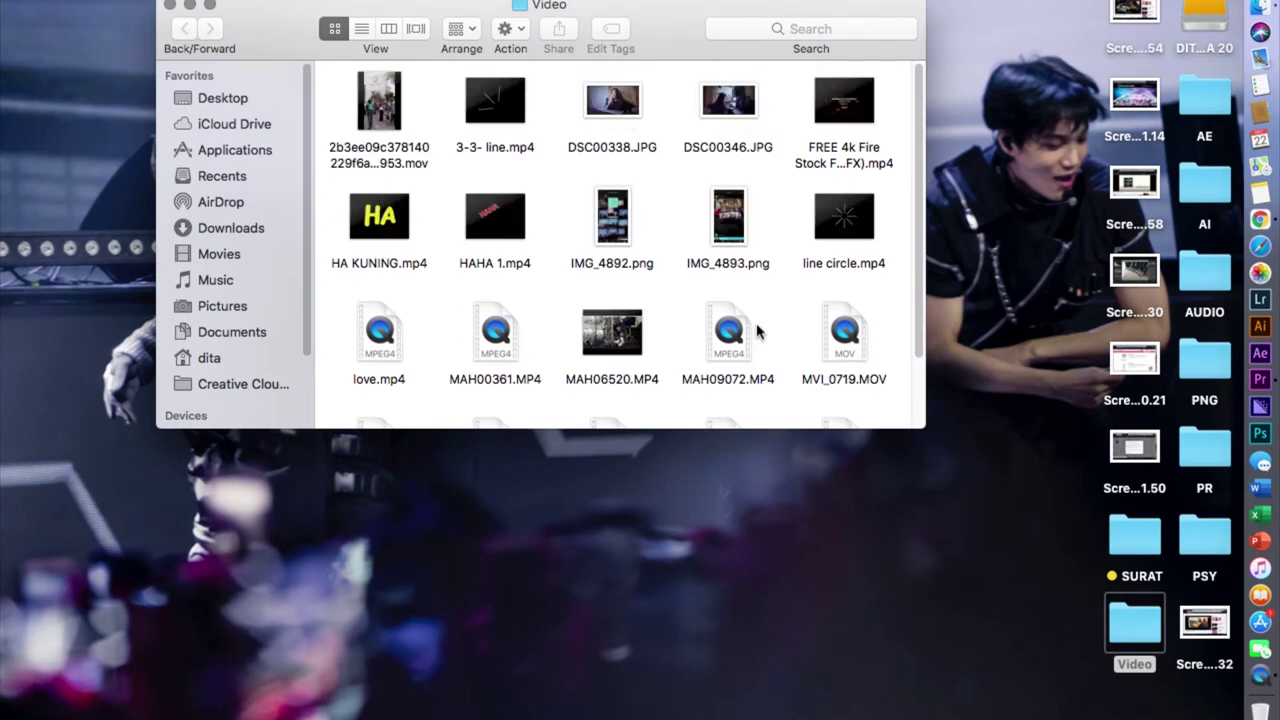
pyautogui.click(612, 335)
pyautogui.press('space')
pyautogui.press('space')
pyautogui.keyDown('shift'); pyautogui.click(730, 378); pyautogui.keyUp('shift')
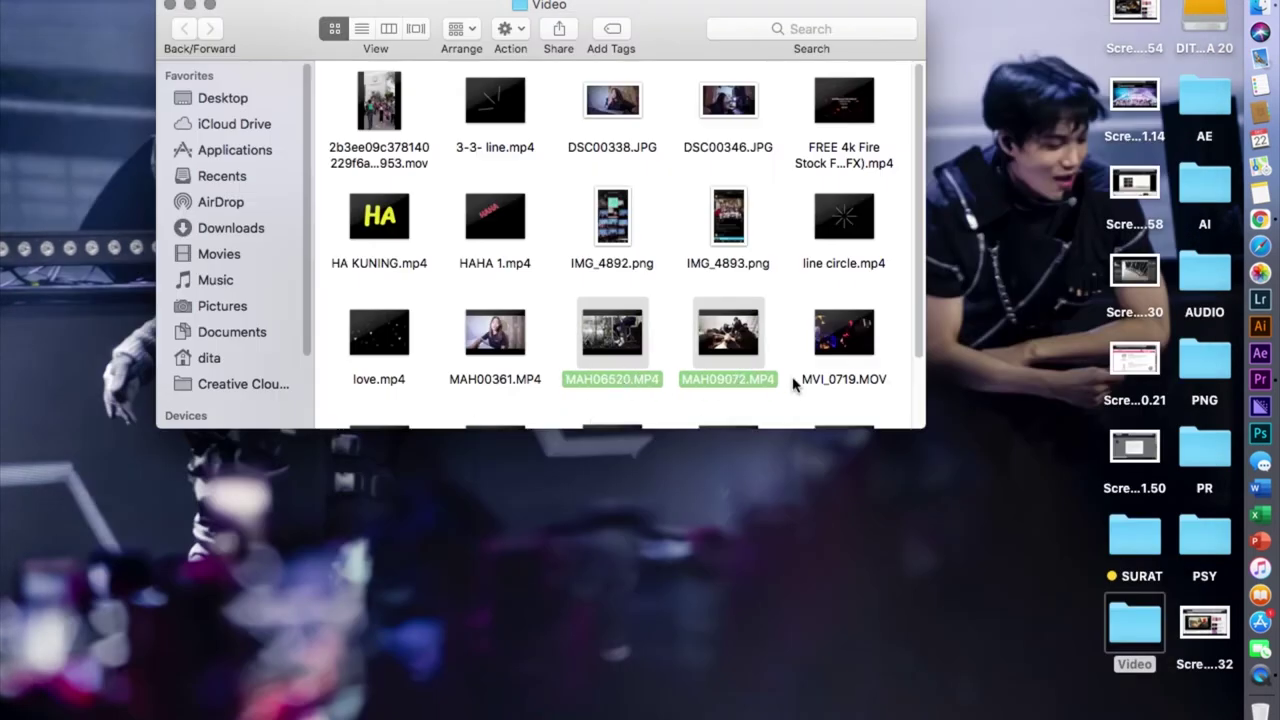
pyautogui.click(840, 337)
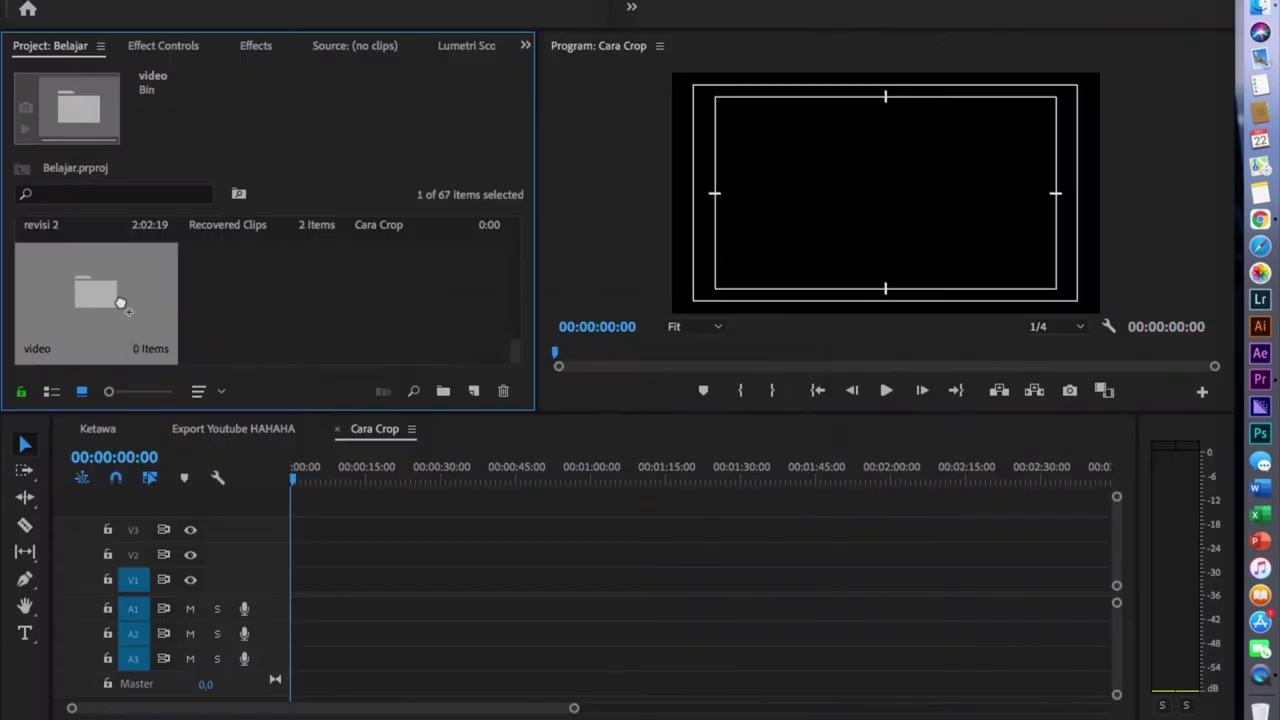
pyautogui.moveTo(120, 303); pyautogui.dragTo(120, 303)
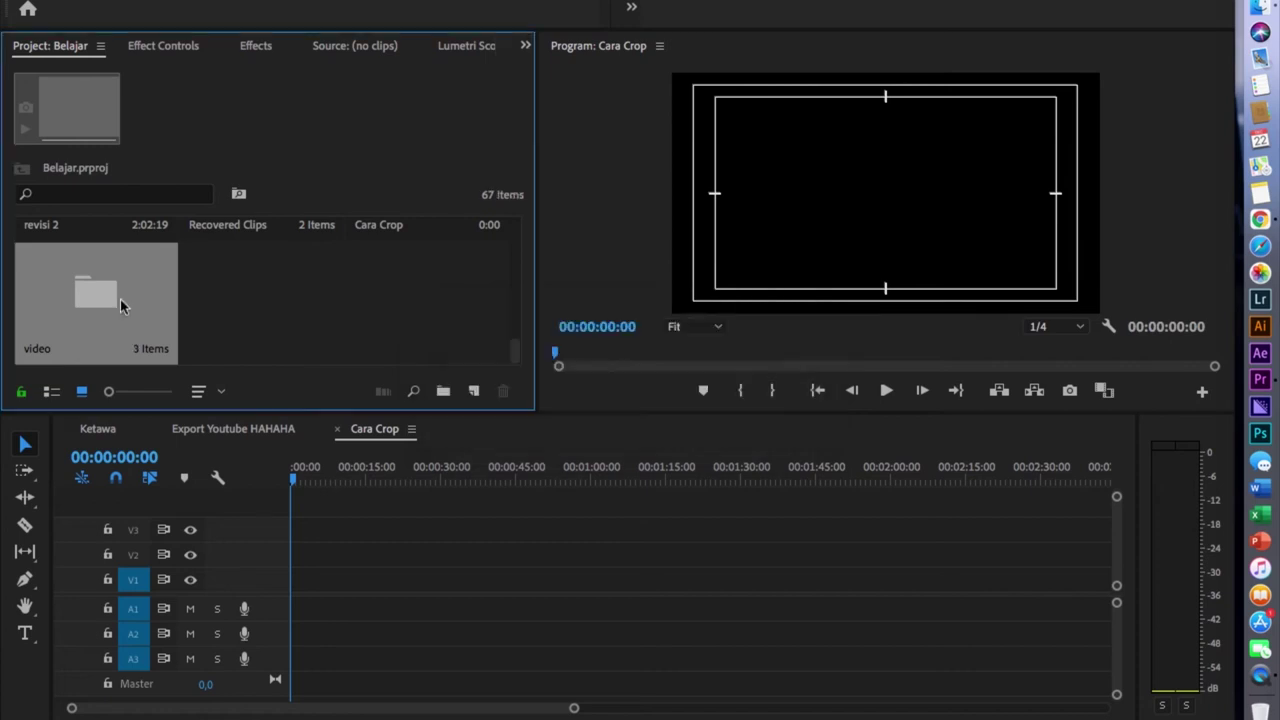
# Put a new Transparent Video on track V2 and the MAH06520 clip on V1
pyautogui.doubleClick(120, 305)
pyautogui.click(474, 391)
pyautogui.click(526, 634)
pyautogui.click(734, 437)
pyautogui.moveTo(95, 292); pyautogui.dragTo(305, 555)
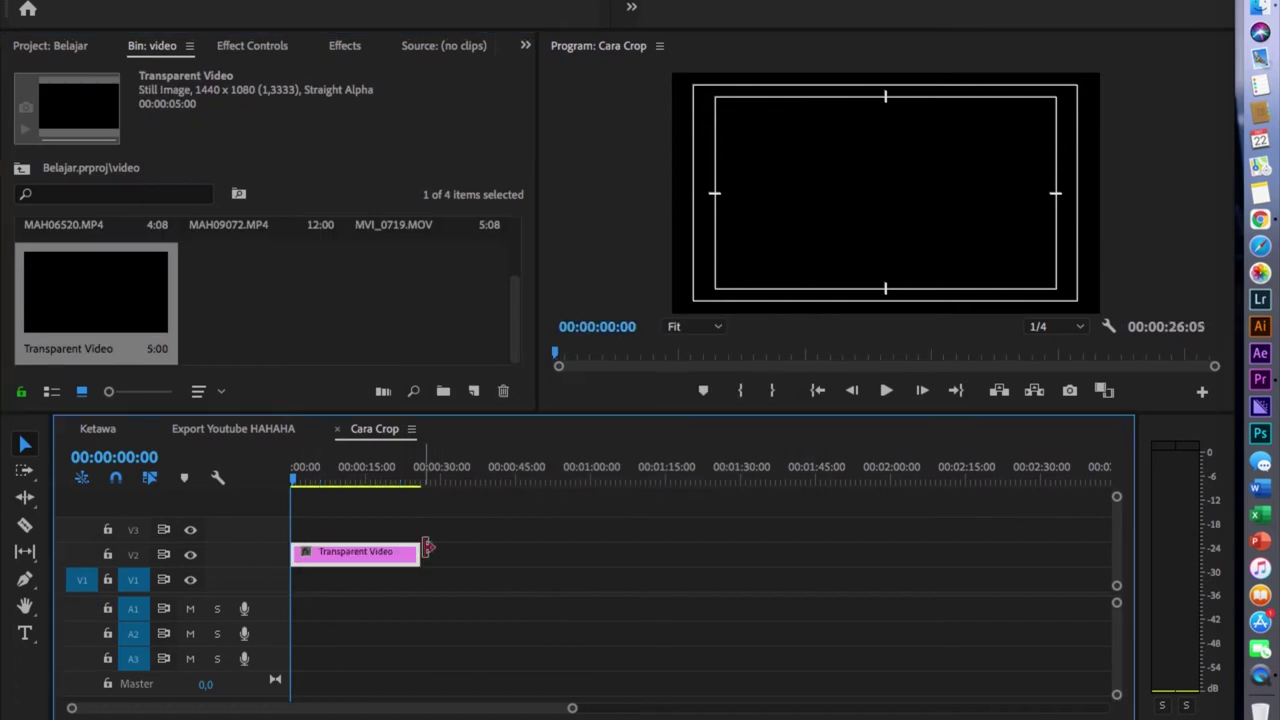
pyautogui.moveTo(95, 270); pyautogui.dragTo(300, 580)
# Apply the Grid effect, found by searching 'grid', to the Transparent Video
pyautogui.click(344, 45)
pyautogui.click(110, 72)
pyautogui.write('grid')
pyautogui.moveTo(80, 217); pyautogui.dragTo(305, 557)
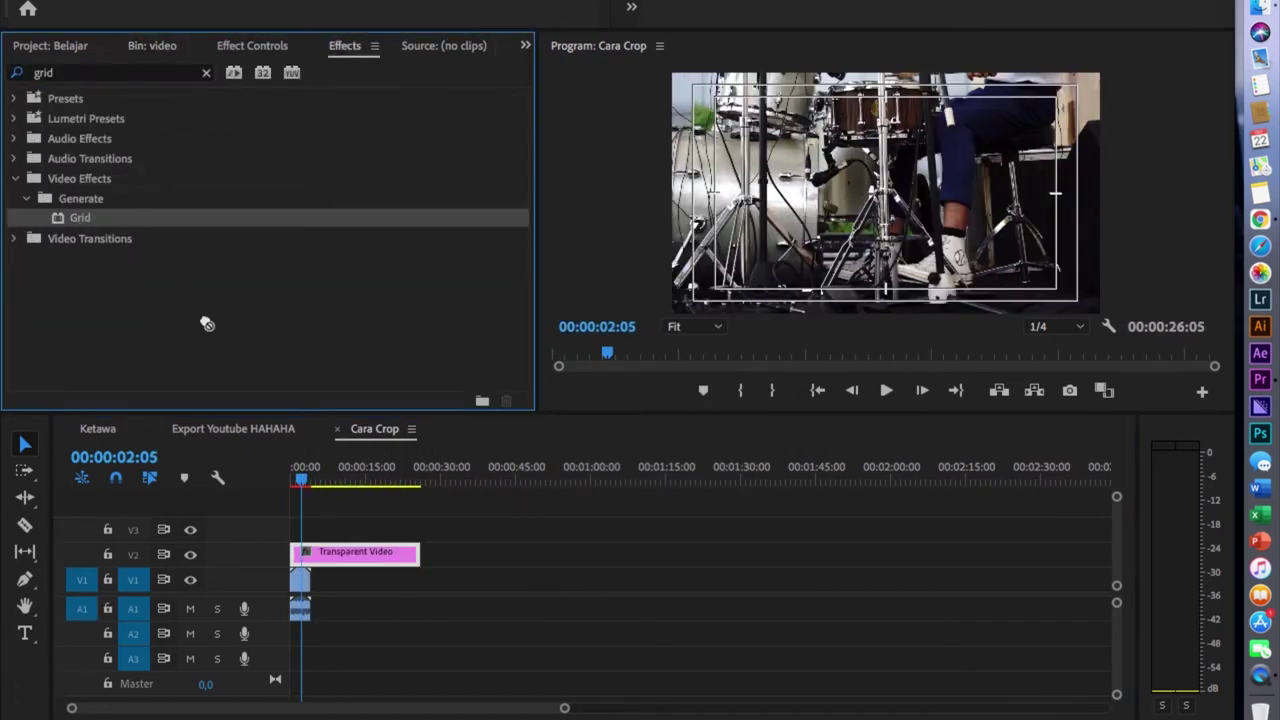
# Size the grid with Width & Height Sliders: width 752, height 276, border 30
pyautogui.click(250, 46)
pyautogui.moveTo(520, 193); pyautogui.dragTo(533, 302)
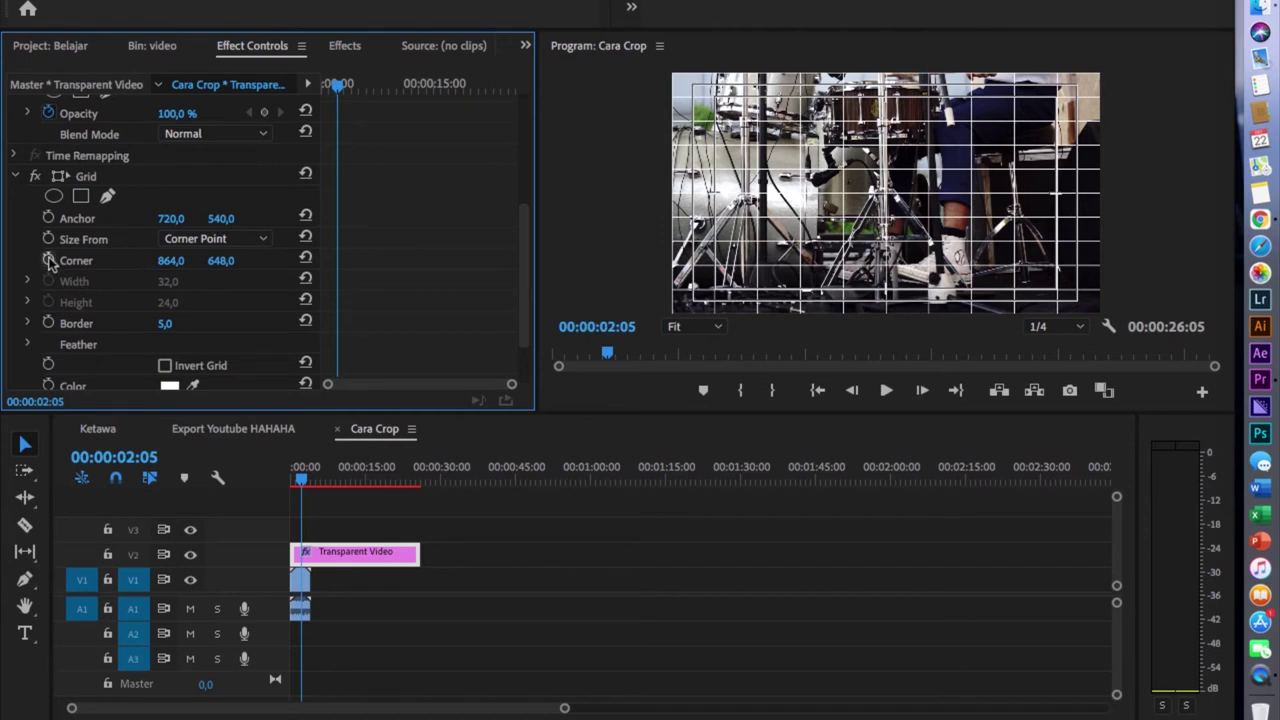
pyautogui.click(185, 238)
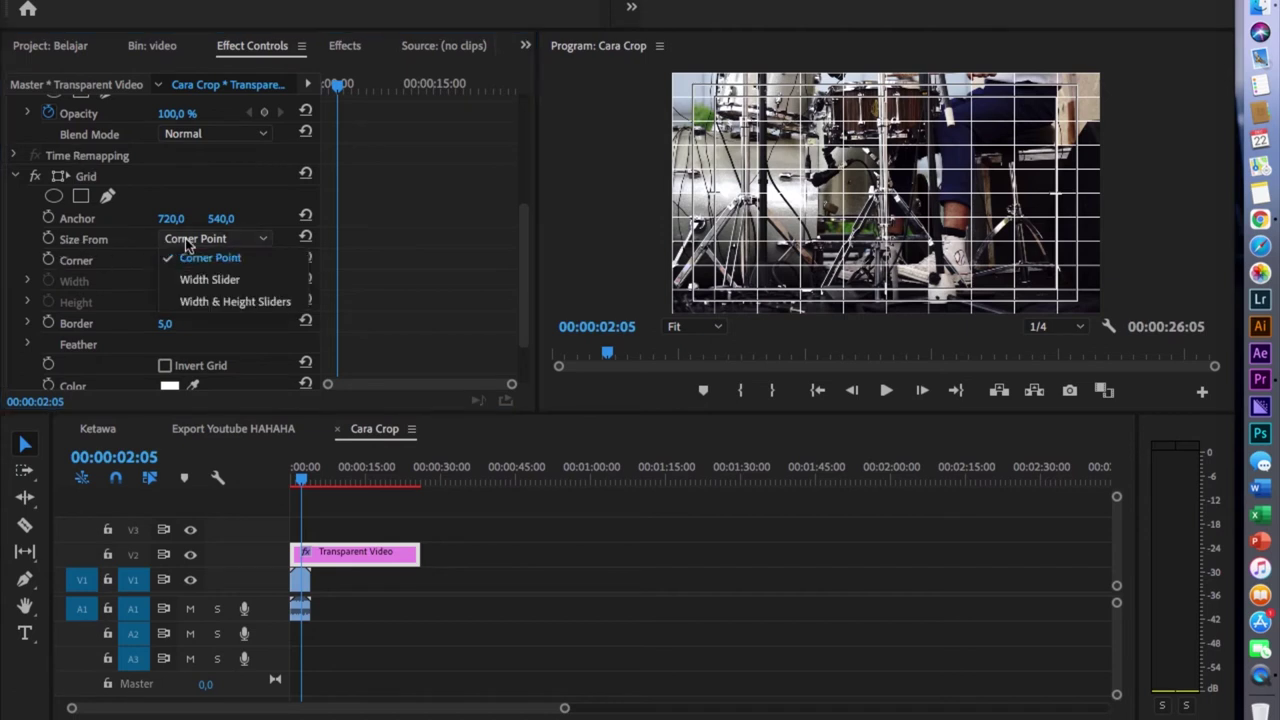
pyautogui.click(200, 301)
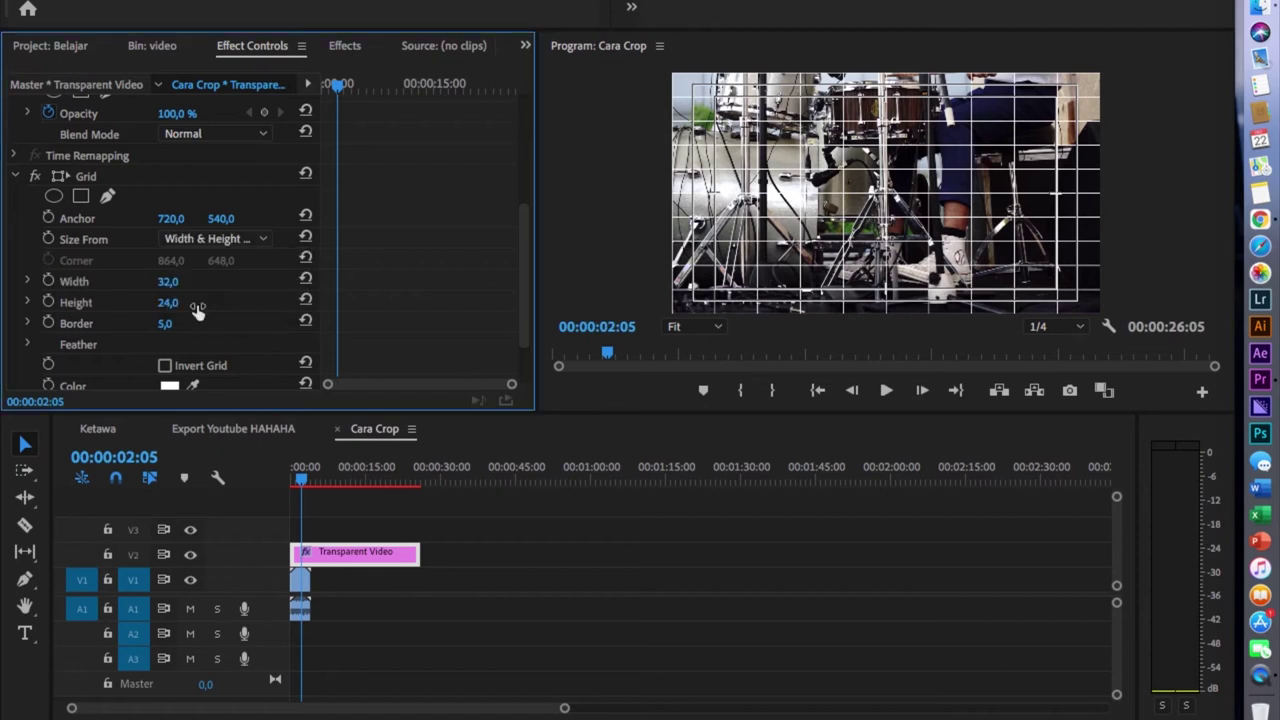
pyautogui.moveTo(168, 285)
pyautogui.mouseDown()
pyautogui.moveTo(185, 283)
pyautogui.moveTo(170, 310)
pyautogui.moveTo(182, 304)
pyautogui.mouseUp()
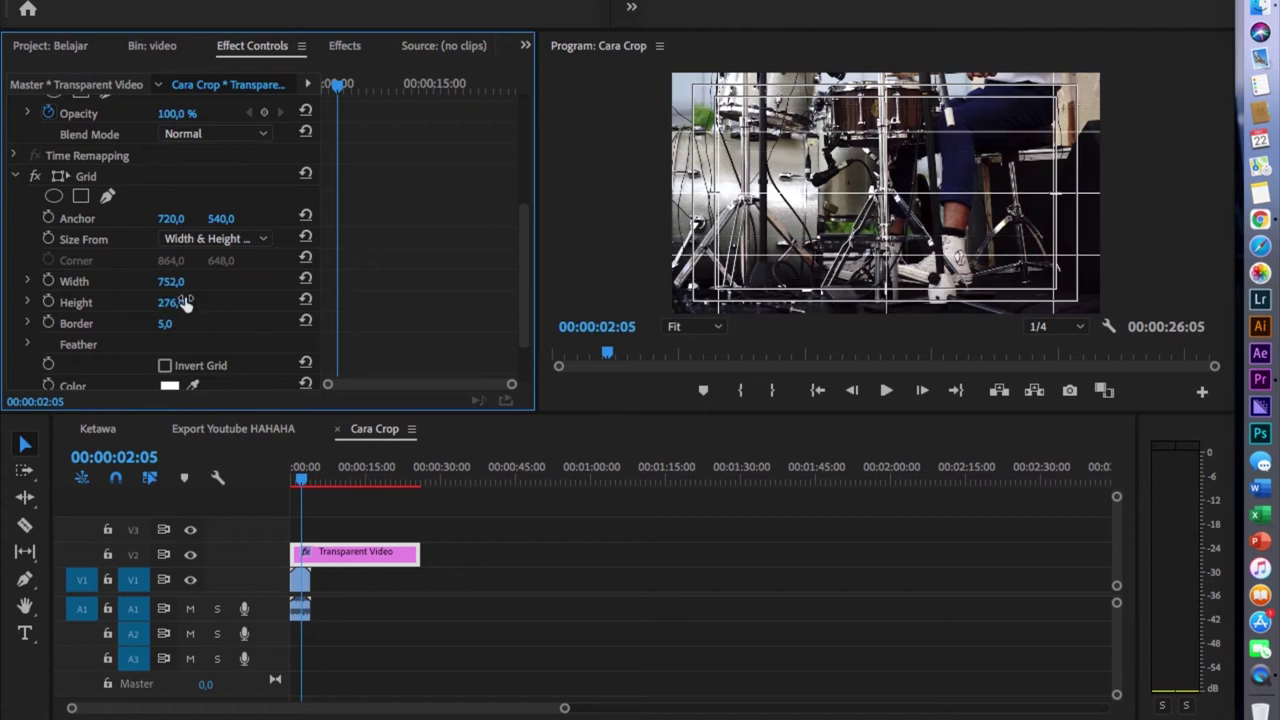
pyautogui.click(184, 320)
pyautogui.write('30')
pyautogui.press('Return')
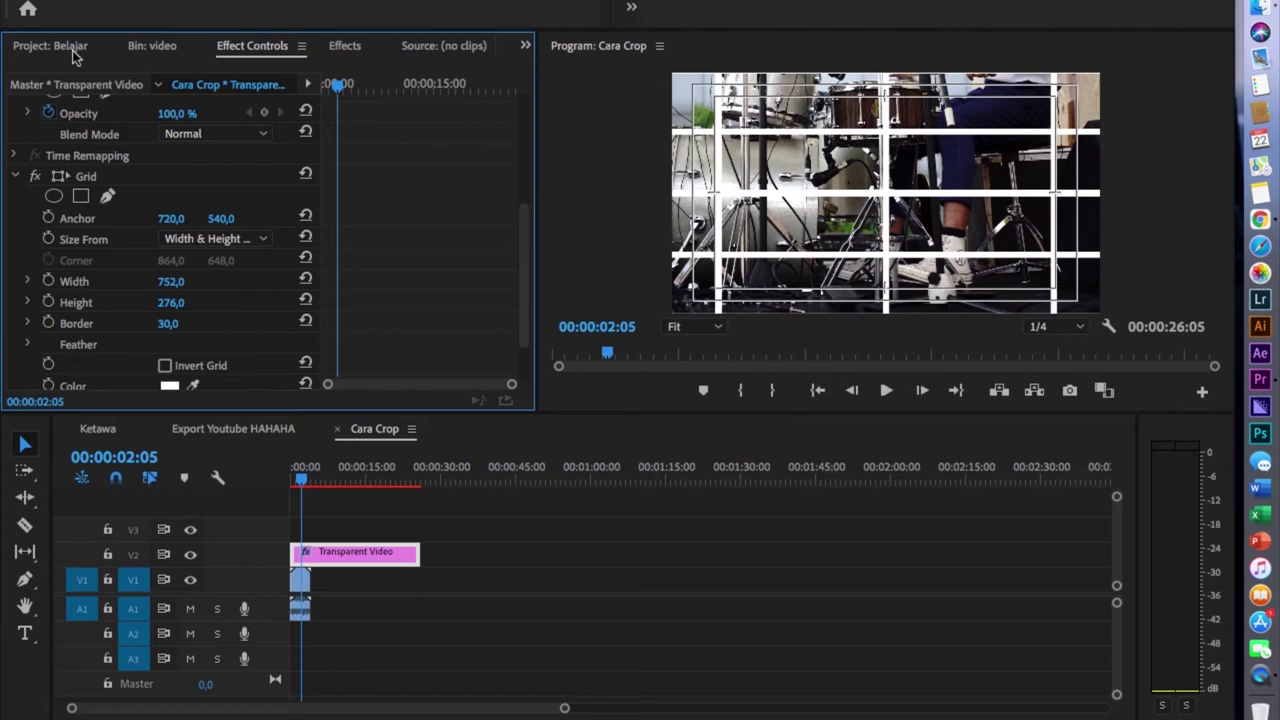
# Add MVI_0719.MOV to V1 after MAH06520 and view frame 00:00:08:05
pyautogui.click(182, 42)
pyautogui.moveTo(428, 265); pyautogui.dragTo(314, 597)
pyautogui.click(331, 480)
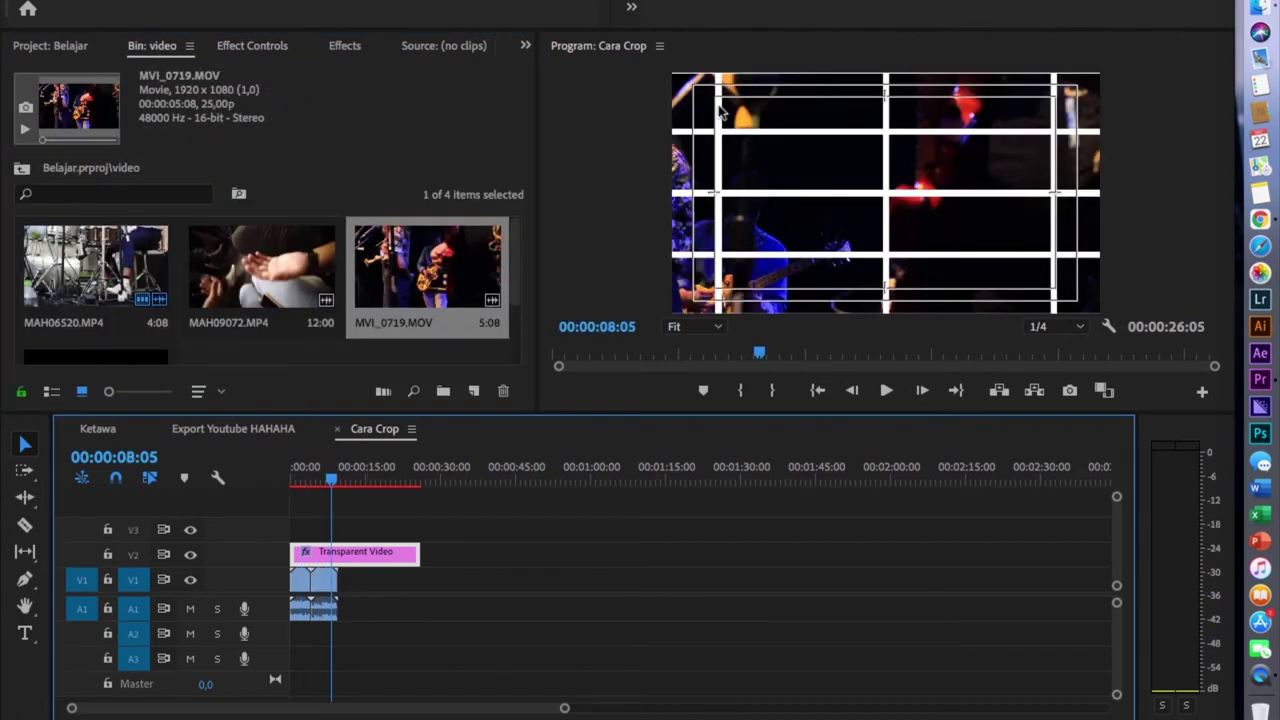
# Preview the grid maximized, then narrow its width to 315 and shift its anchor
pyautogui.press('`')
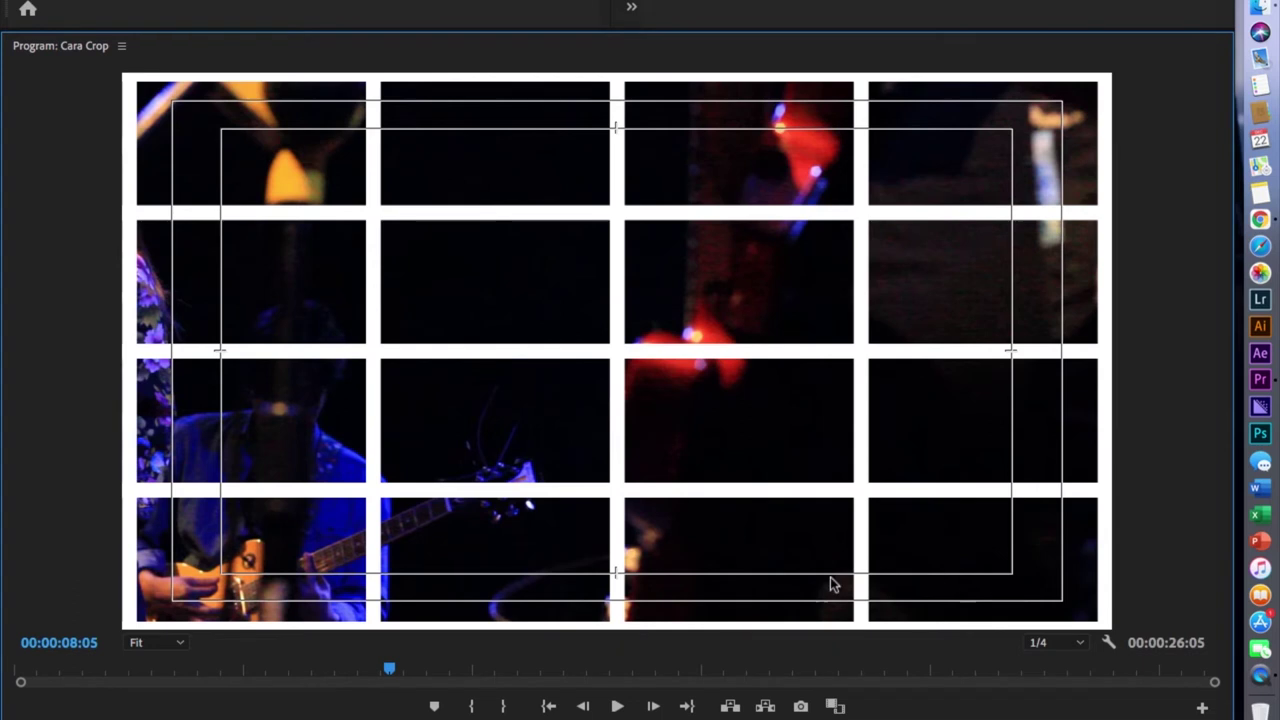
pyautogui.press('`')
pyautogui.moveTo(171, 210)
pyautogui.mouseDown()
pyautogui.moveTo(120, 210)
pyautogui.moveTo(240, 231)
pyautogui.moveTo(130, 231)
pyautogui.mouseUp()
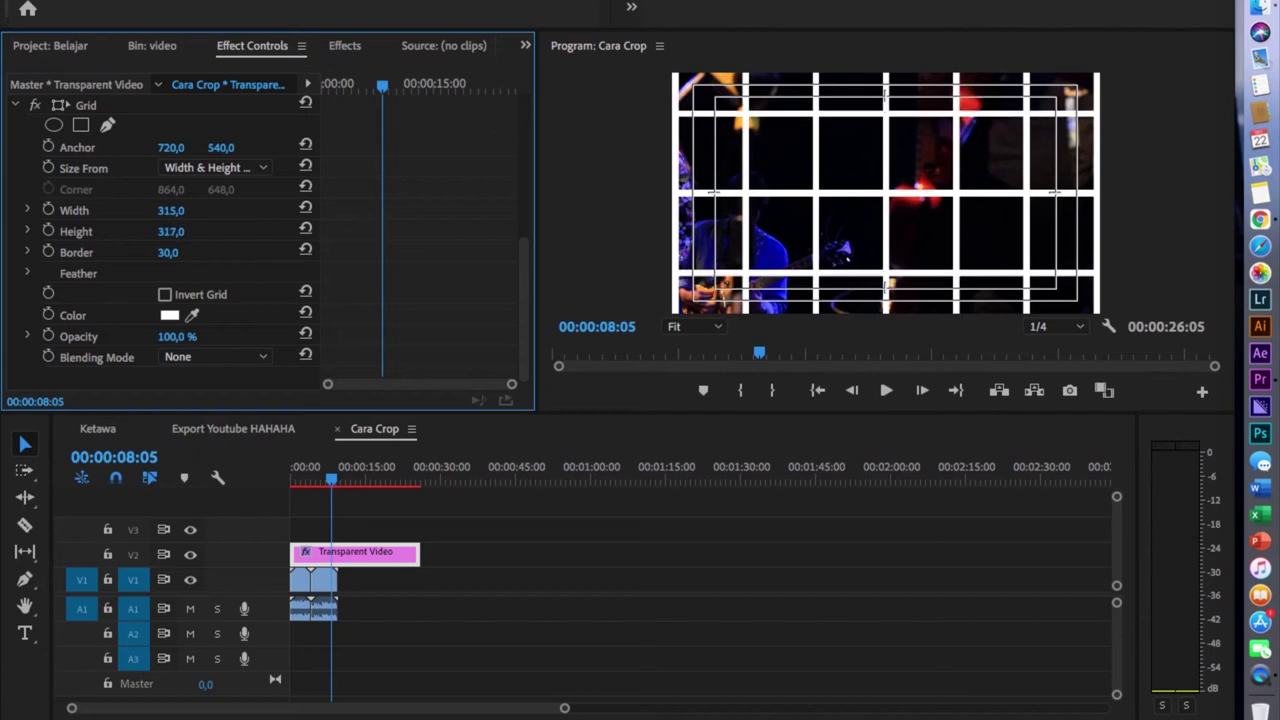
pyautogui.moveTo(221, 147)
pyautogui.mouseDown()
pyautogui.moveTo(280, 147)
pyautogui.moveTo(229, 147)
pyautogui.mouseUp()
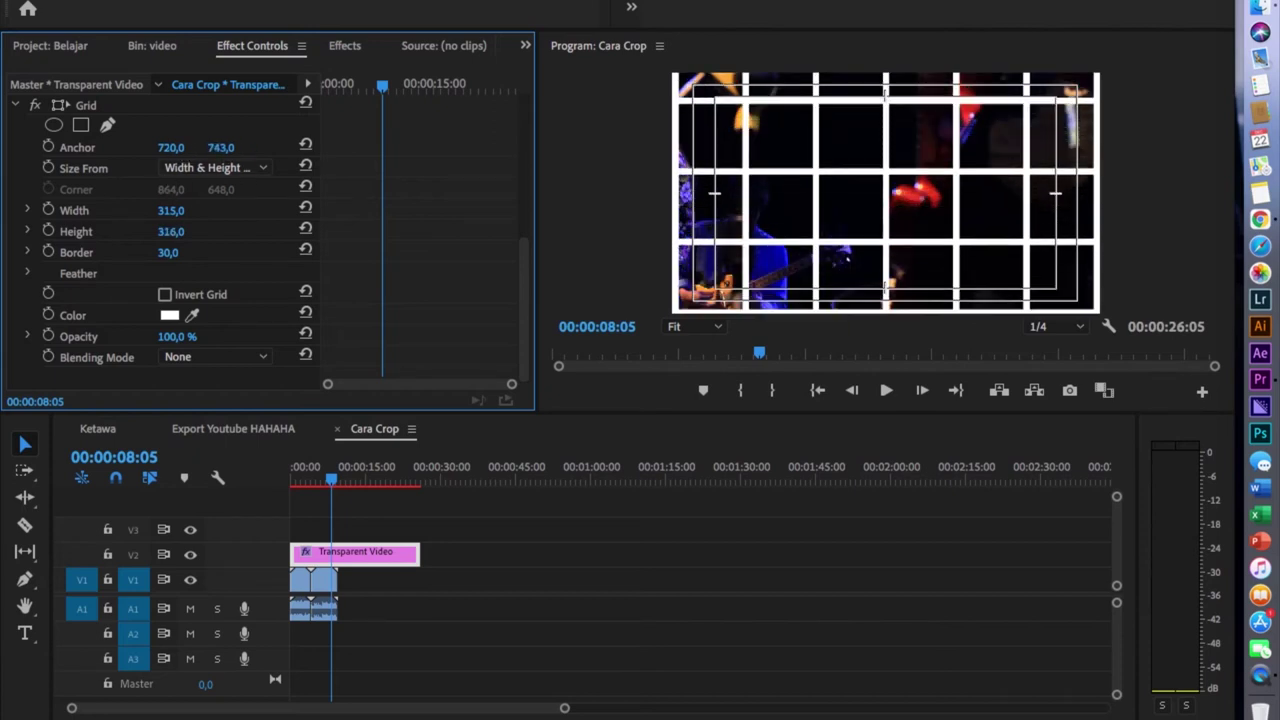
pyautogui.moveTo(170, 210); pyautogui.dragTo(200, 231)
pyautogui.moveTo(221, 147); pyautogui.dragTo(235, 147)
# Set grid height to 351 and anchor Y to 714, review maximized, then go to 00:00:01:20
pyautogui.moveTo(170, 231); pyautogui.dragTo(166, 210)
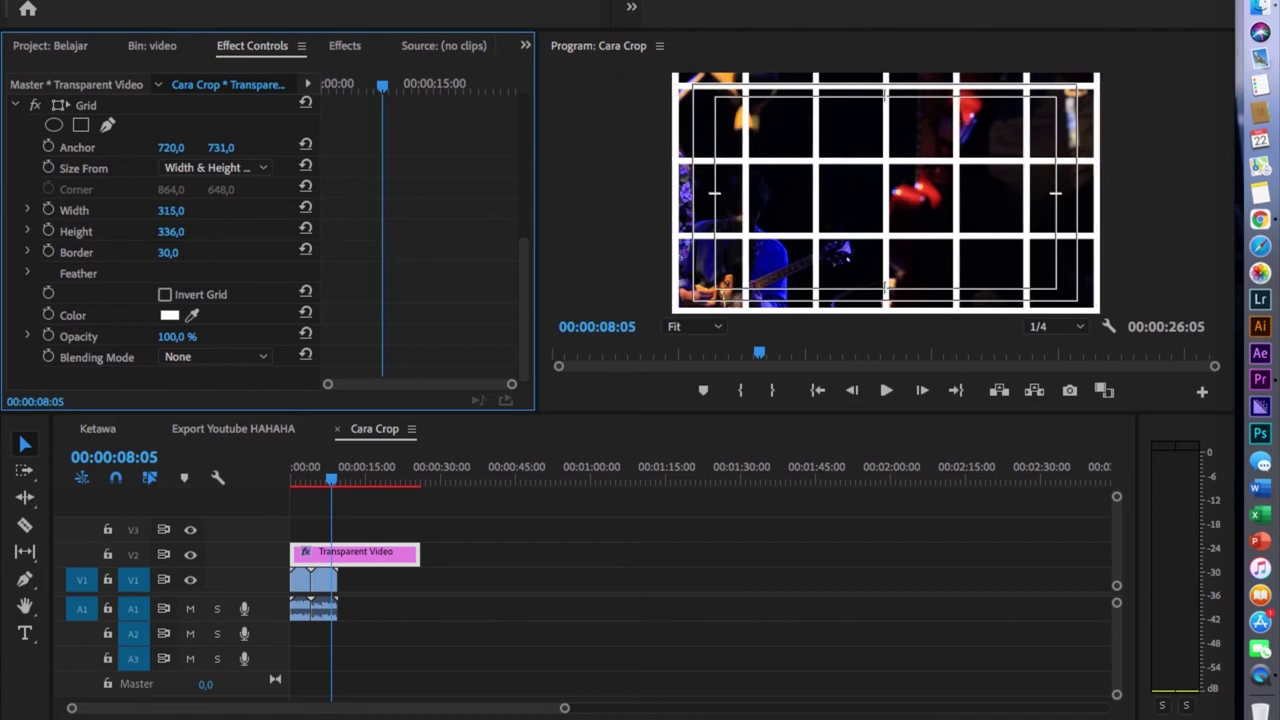
pyautogui.moveTo(170, 231)
pyautogui.mouseDown()
pyautogui.moveTo(186, 231)
pyautogui.moveTo(172, 231)
pyautogui.mouseUp()
pyautogui.moveTo(221, 147); pyautogui.dragTo(229, 147)
pyautogui.click(603, 157)
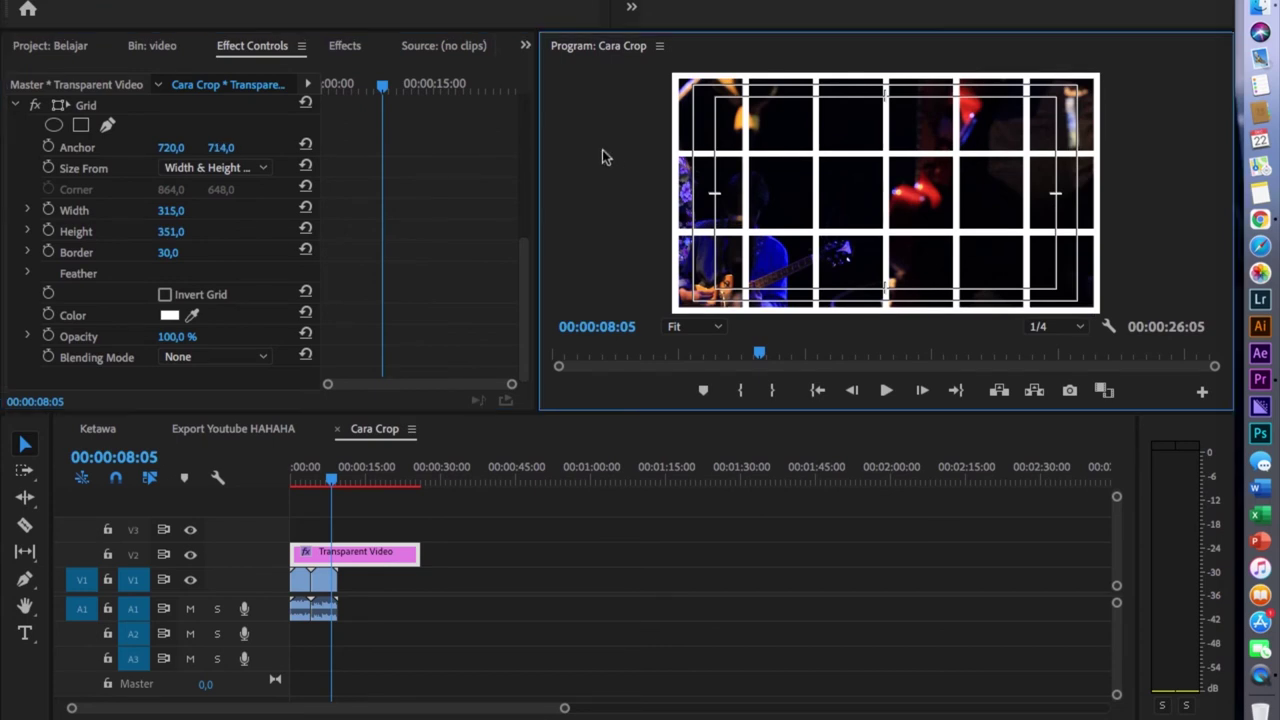
pyautogui.press('`')
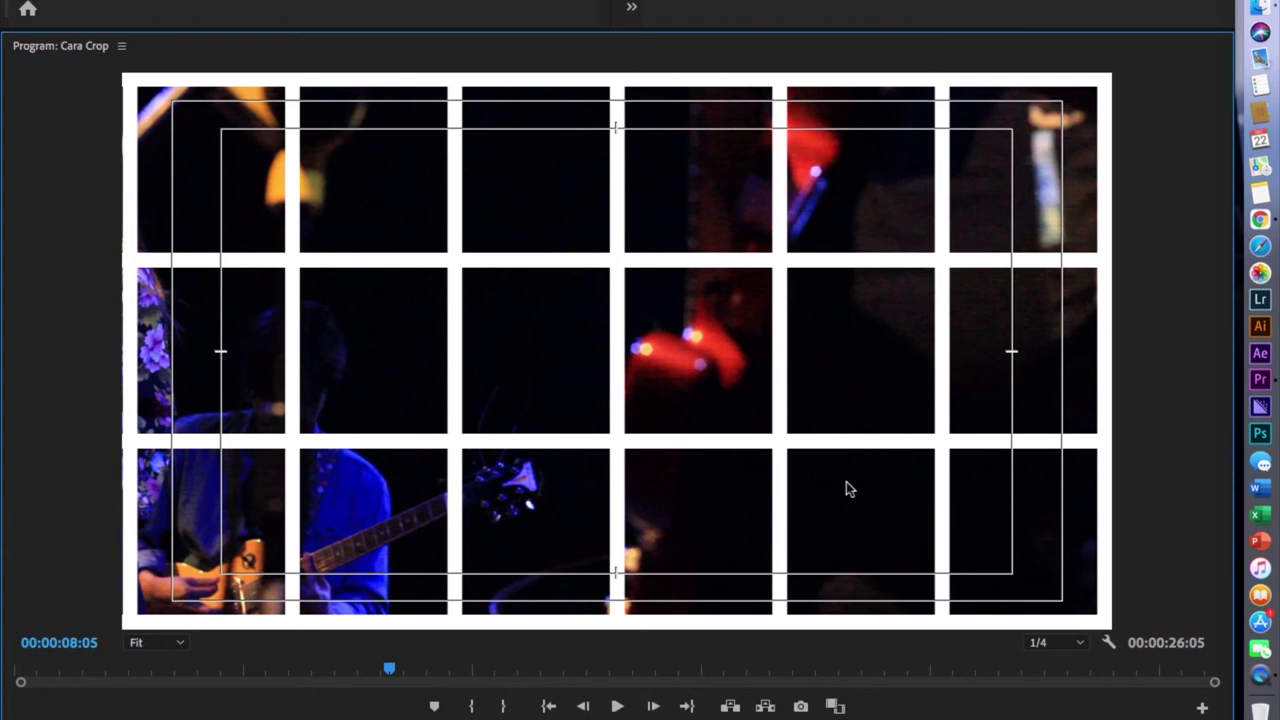
pyautogui.press('`')
pyautogui.press('Up')
# Scale MAH06520.MP4 to 30 and move it to position X 279, previewing it maximized
pyautogui.click(301, 580)
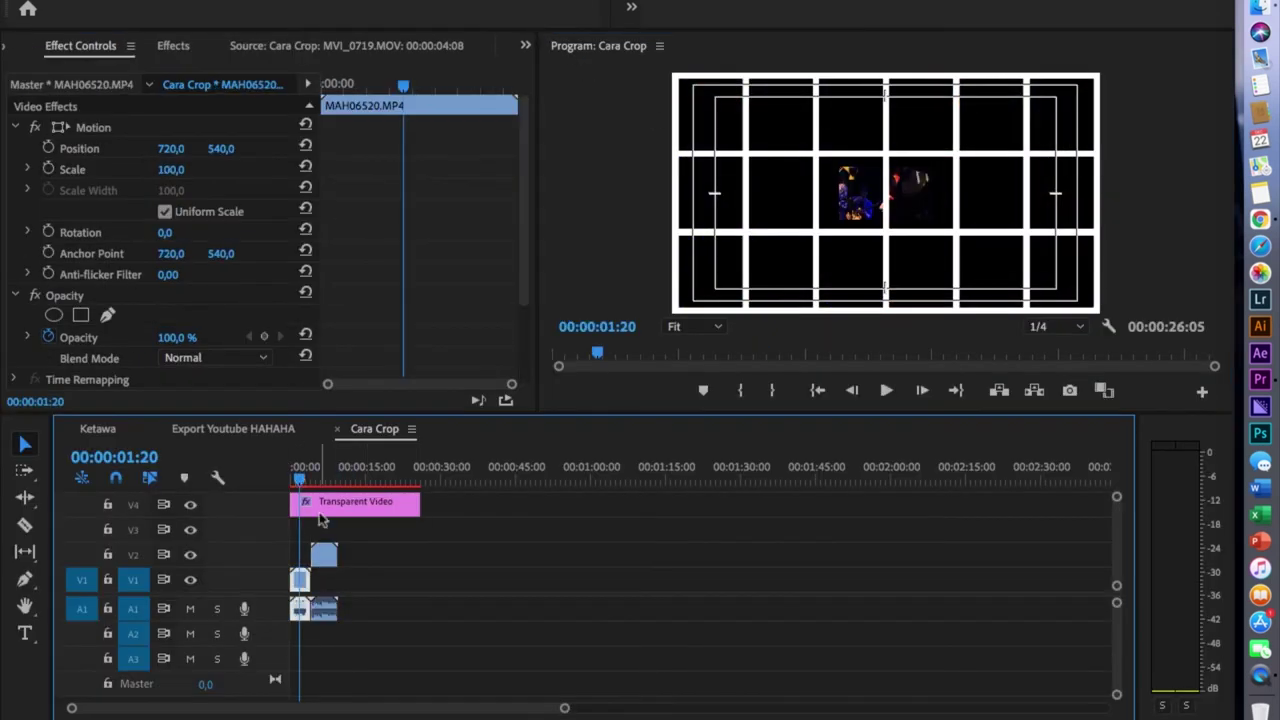
pyautogui.moveTo(172, 169); pyautogui.dragTo(185, 171)
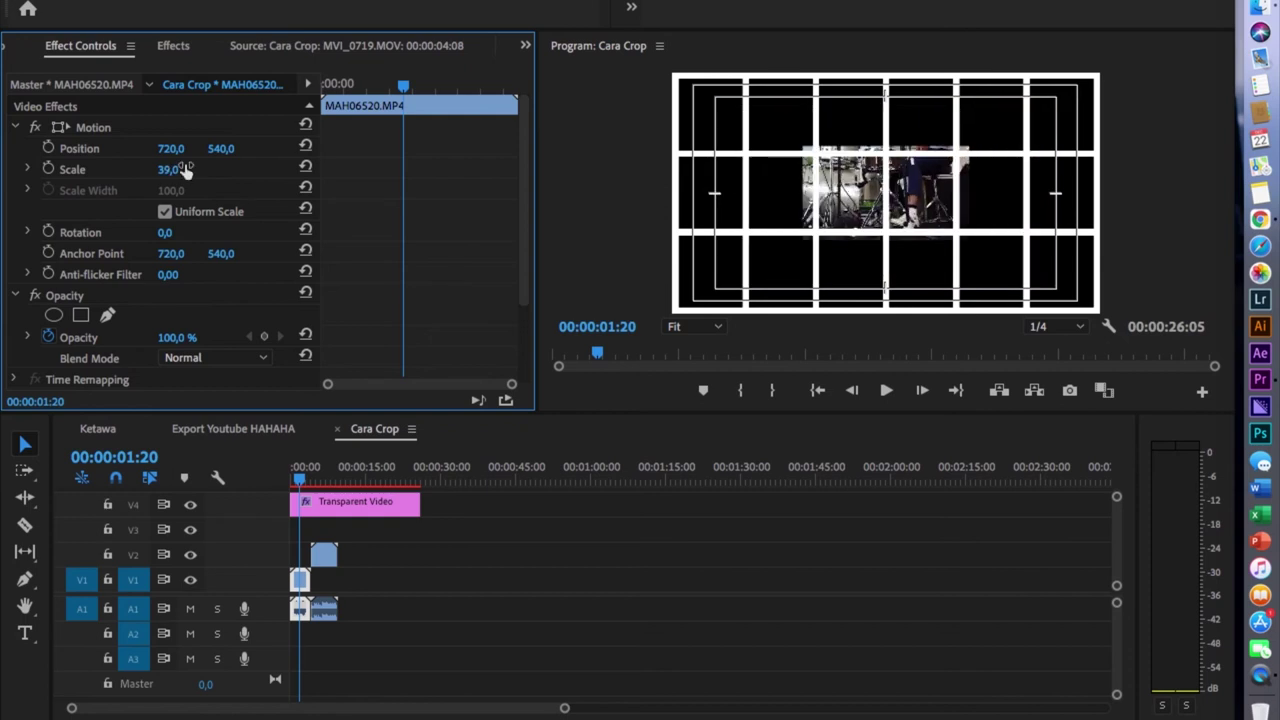
pyautogui.click(184, 168)
pyautogui.write('30')
pyautogui.press('Return')
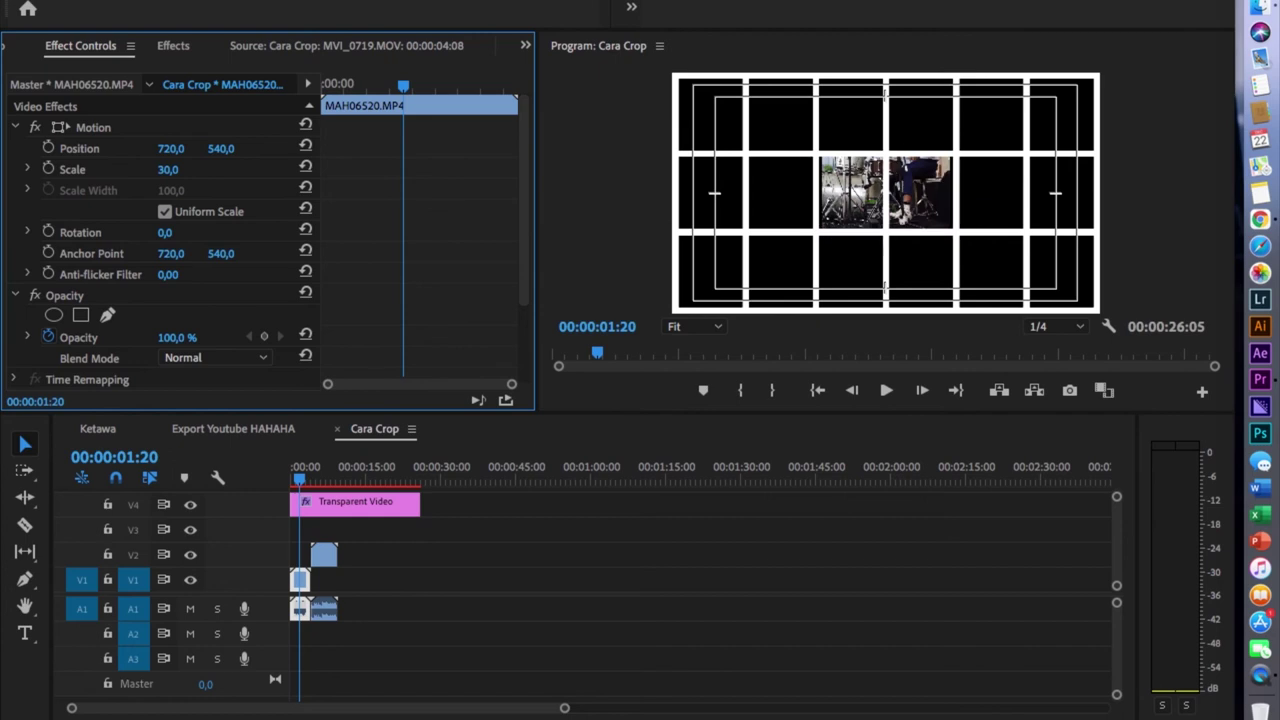
pyautogui.moveTo(172, 148); pyautogui.dragTo(95, 148)
pyautogui.press('`')
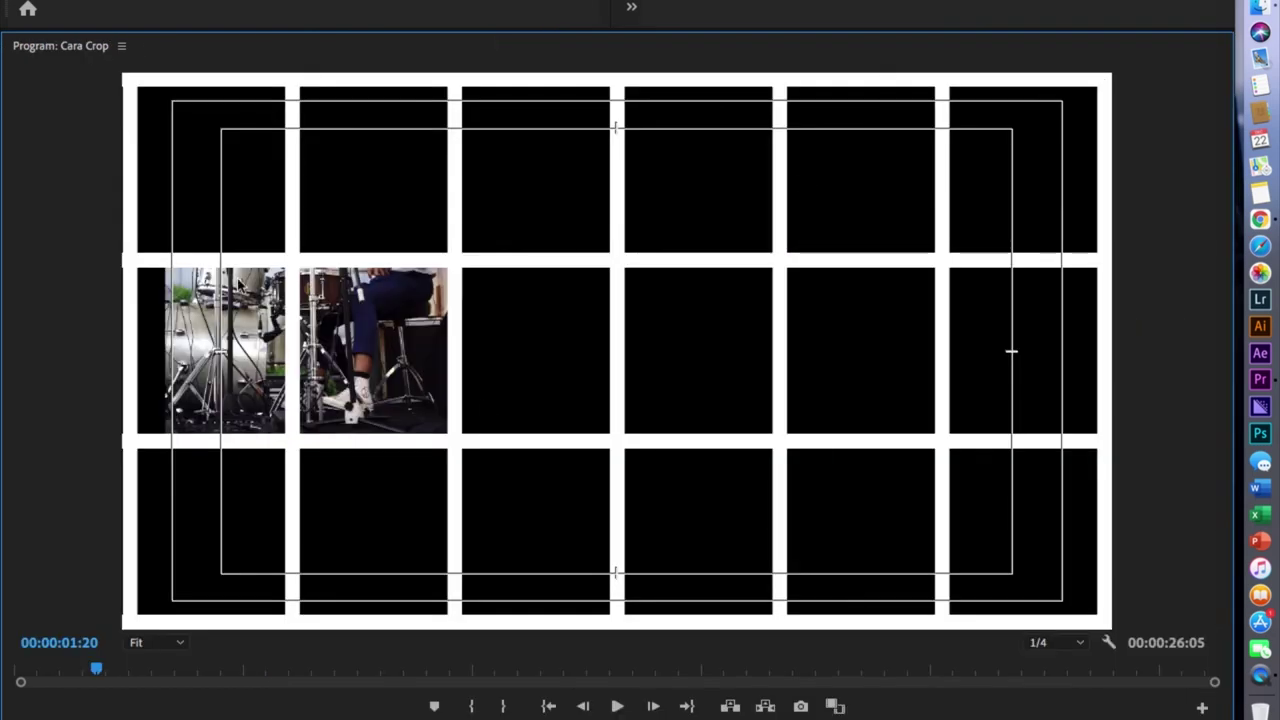
pyautogui.press('`')
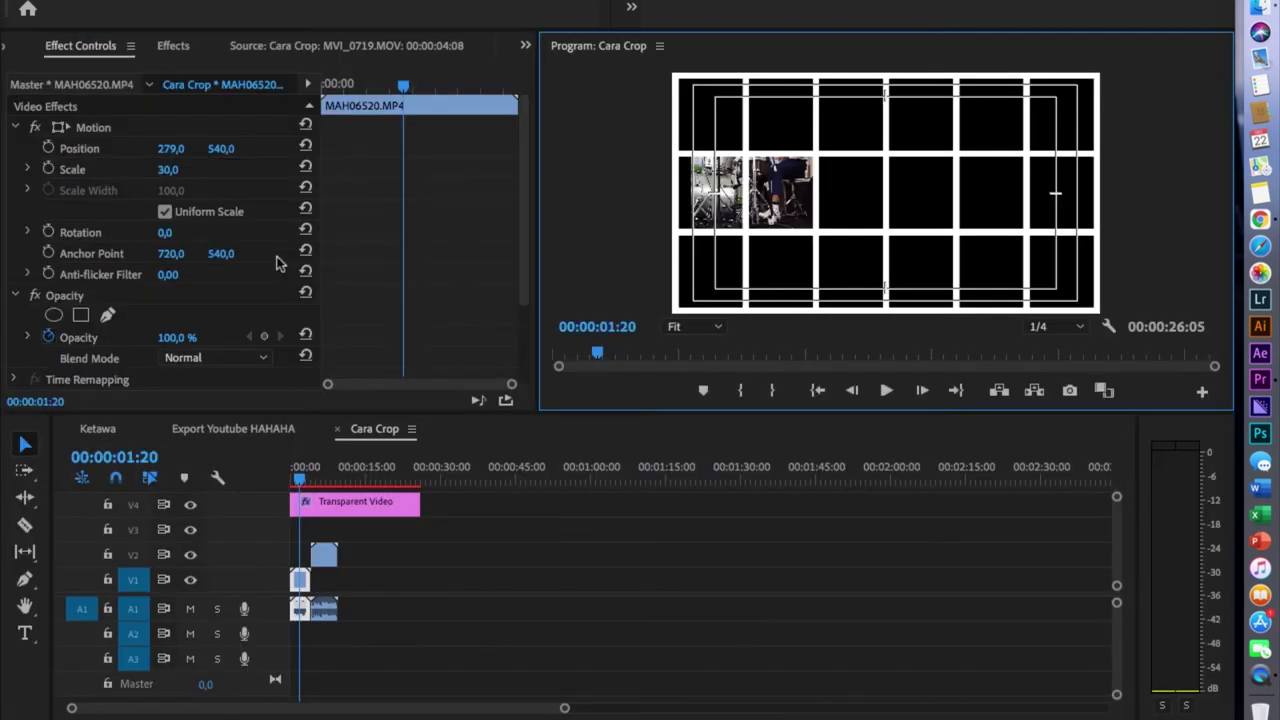
# Add a rectangle opacity mask to the drum clip and fit it to the middle row's second cell
pyautogui.click(81, 316)
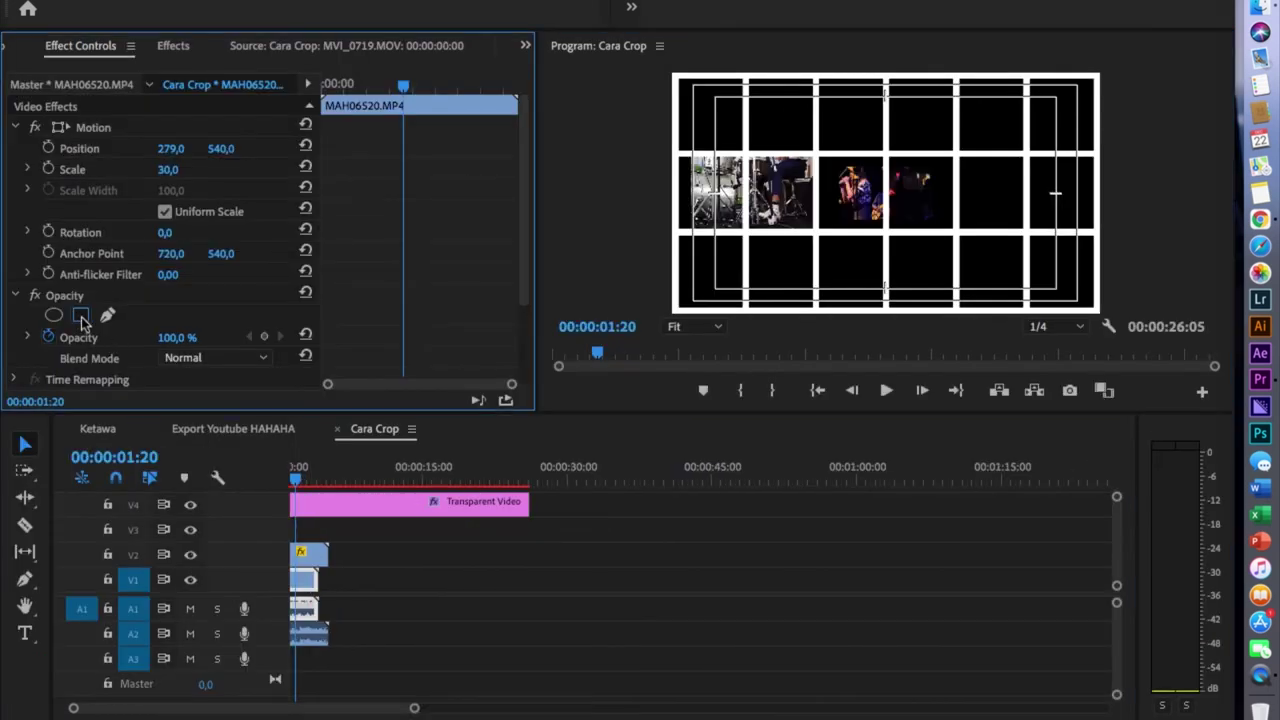
pyautogui.click(82, 316)
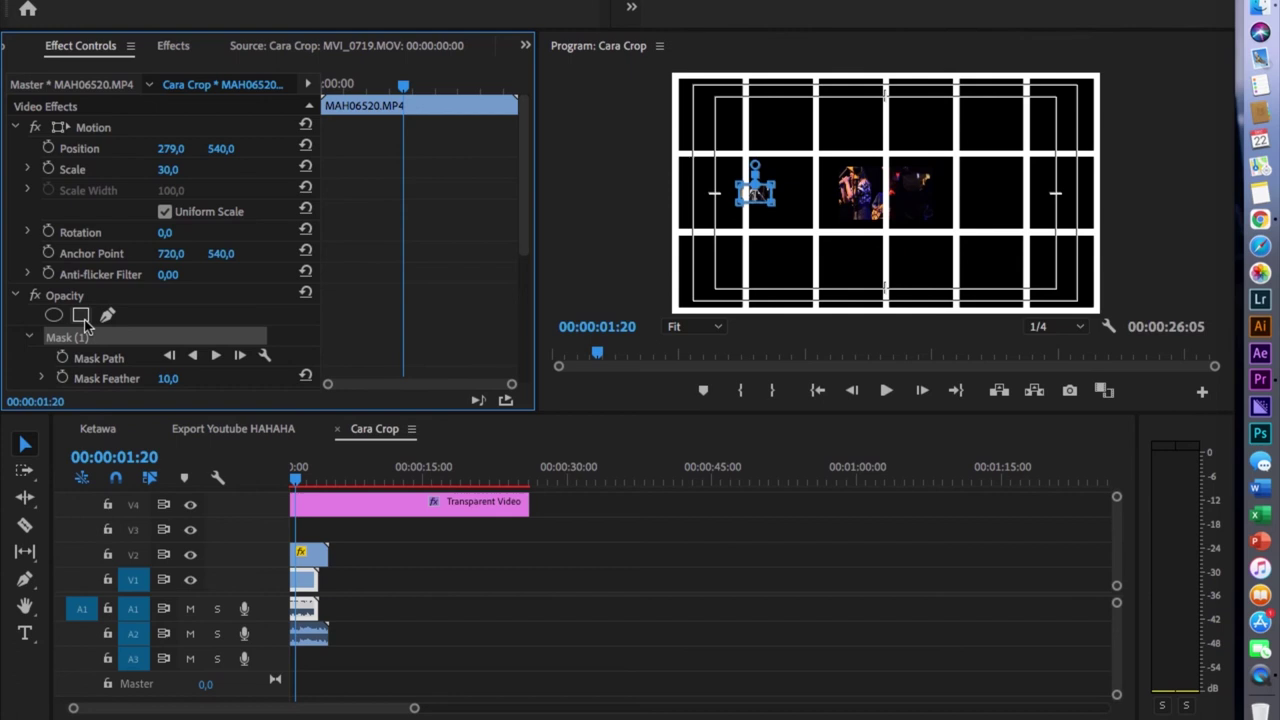
pyautogui.click(645, 205)
pyautogui.press('`')
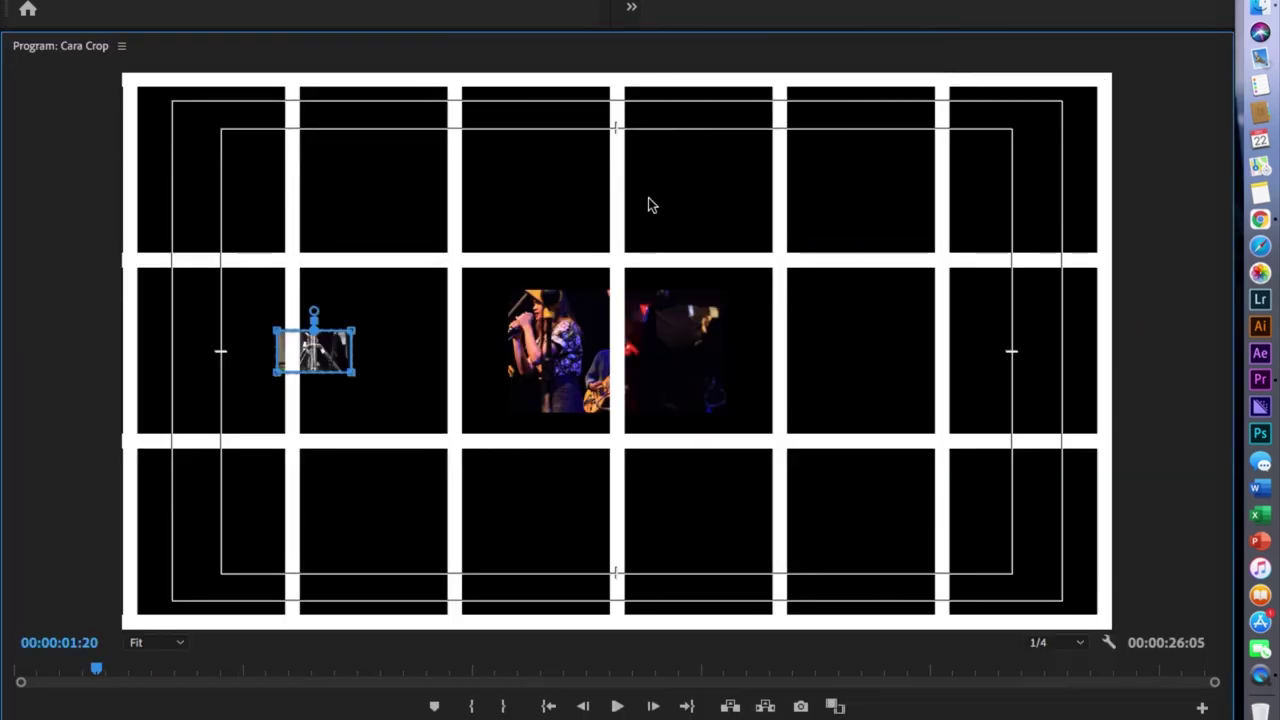
pyautogui.moveTo(300, 353); pyautogui.dragTo(312, 289)
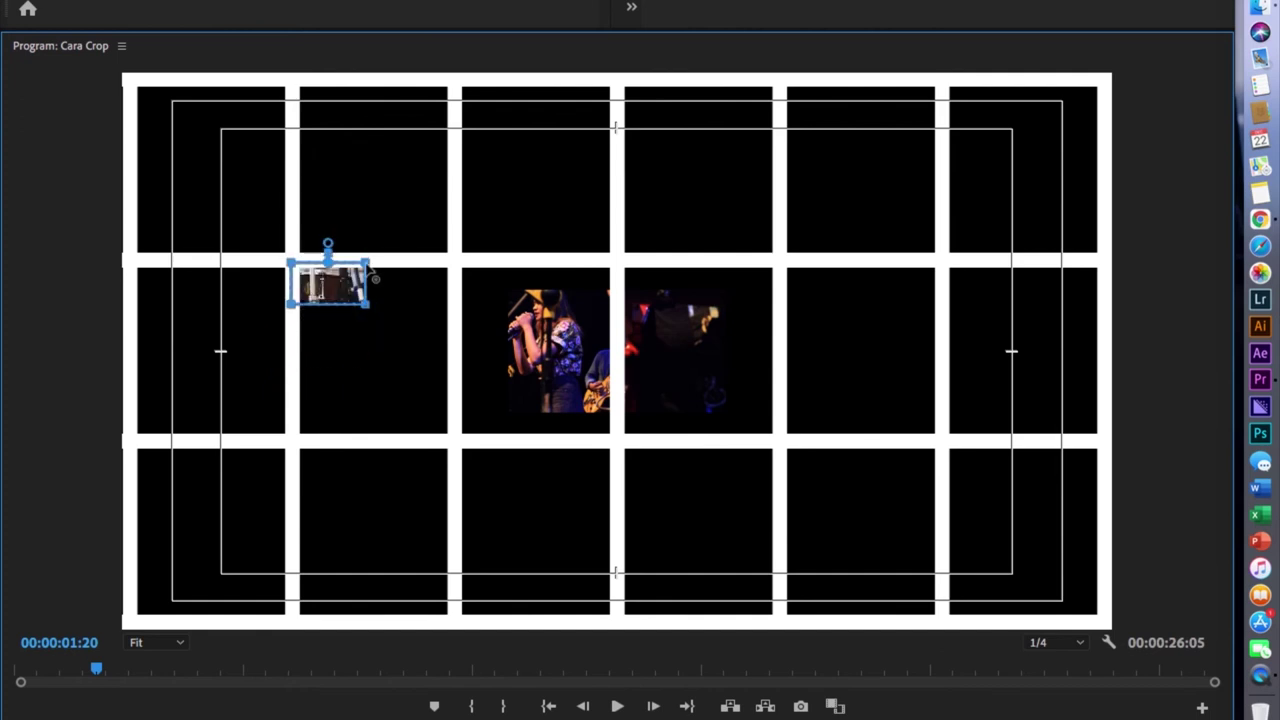
pyautogui.moveTo(367, 304); pyautogui.dragTo(453, 305)
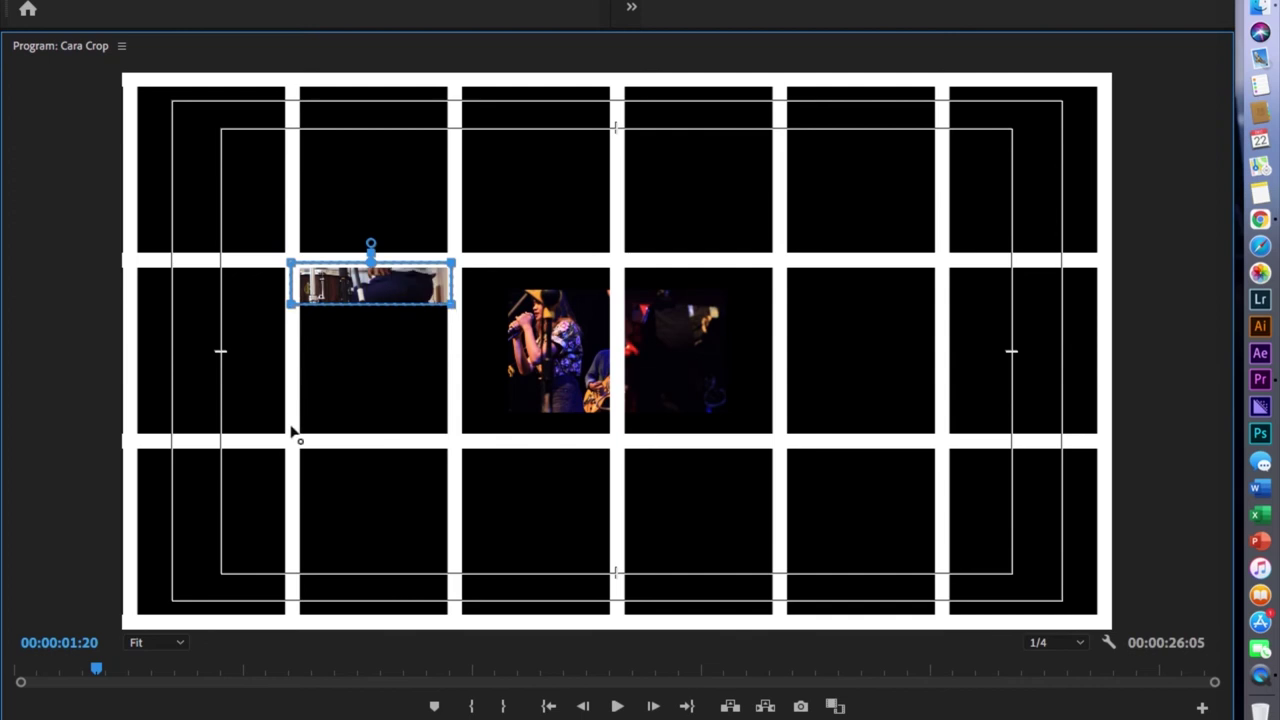
pyautogui.moveTo(291, 304); pyautogui.dragTo(294, 442)
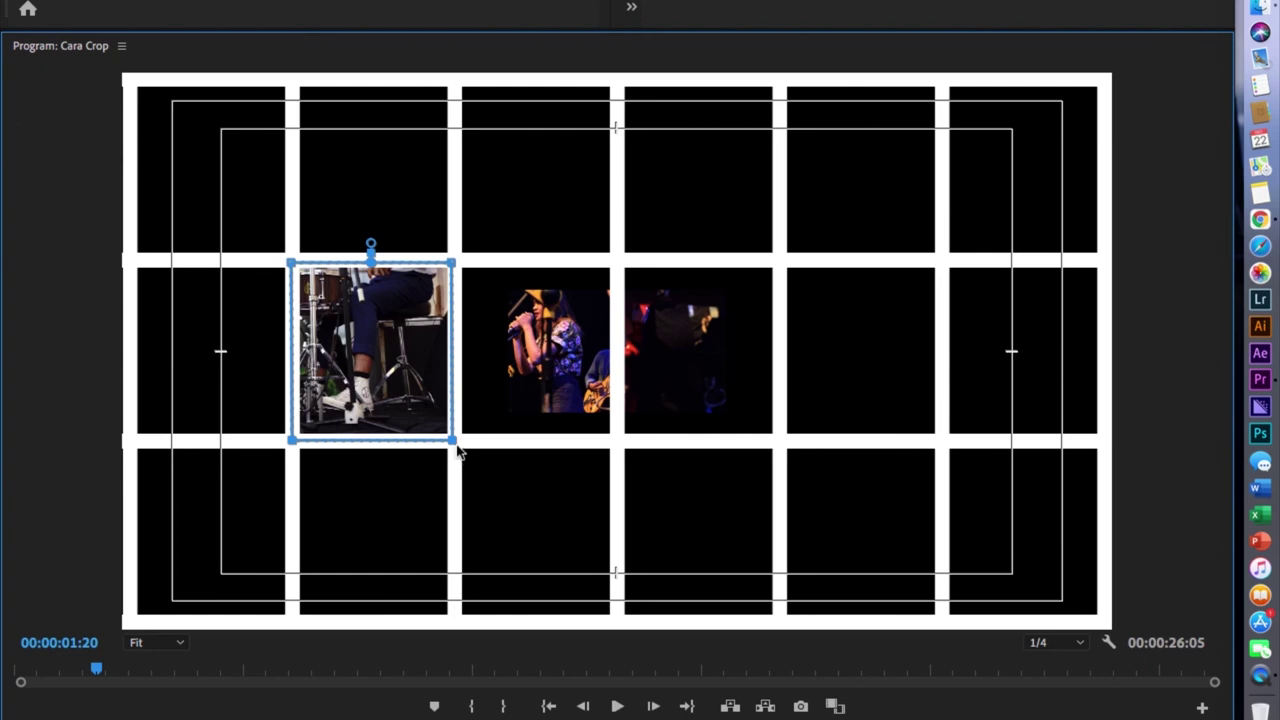
pyautogui.press('`')
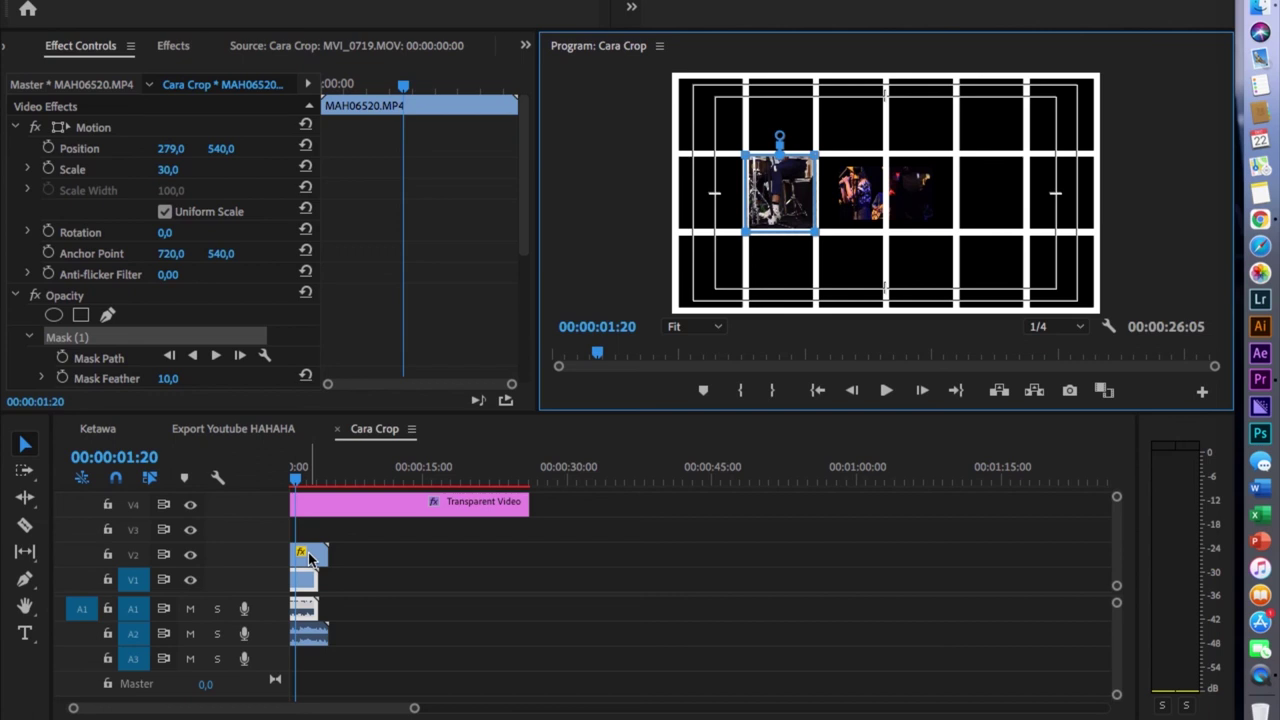
# Select the Transparent Video on V4 and maximize the Program monitor to review the grid
pyautogui.click(308, 510)
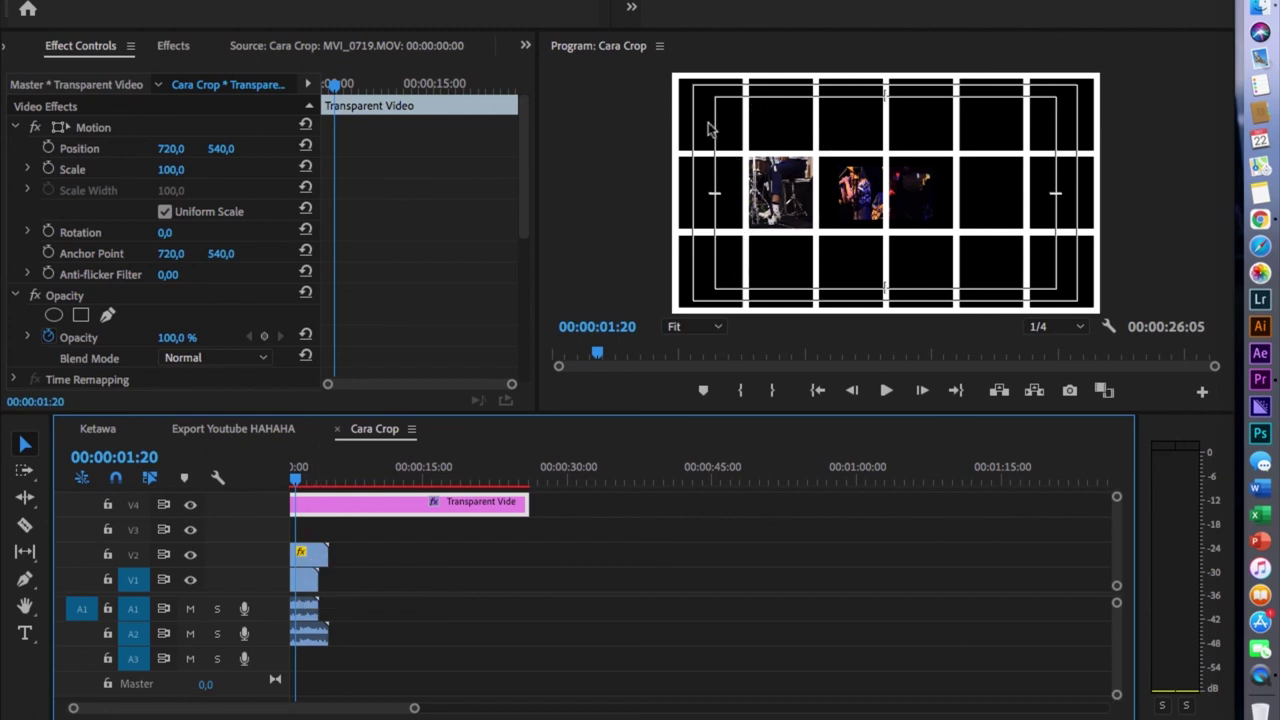
pyautogui.click(613, 195)
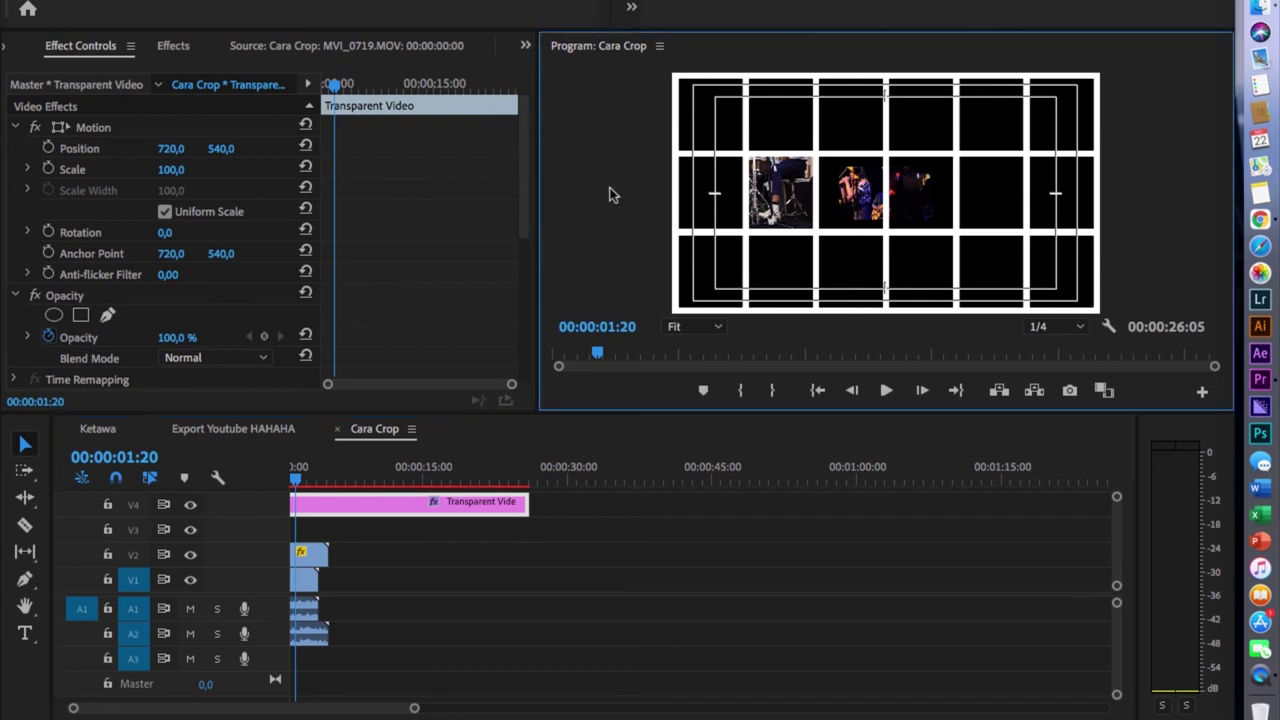
pyautogui.press('`')
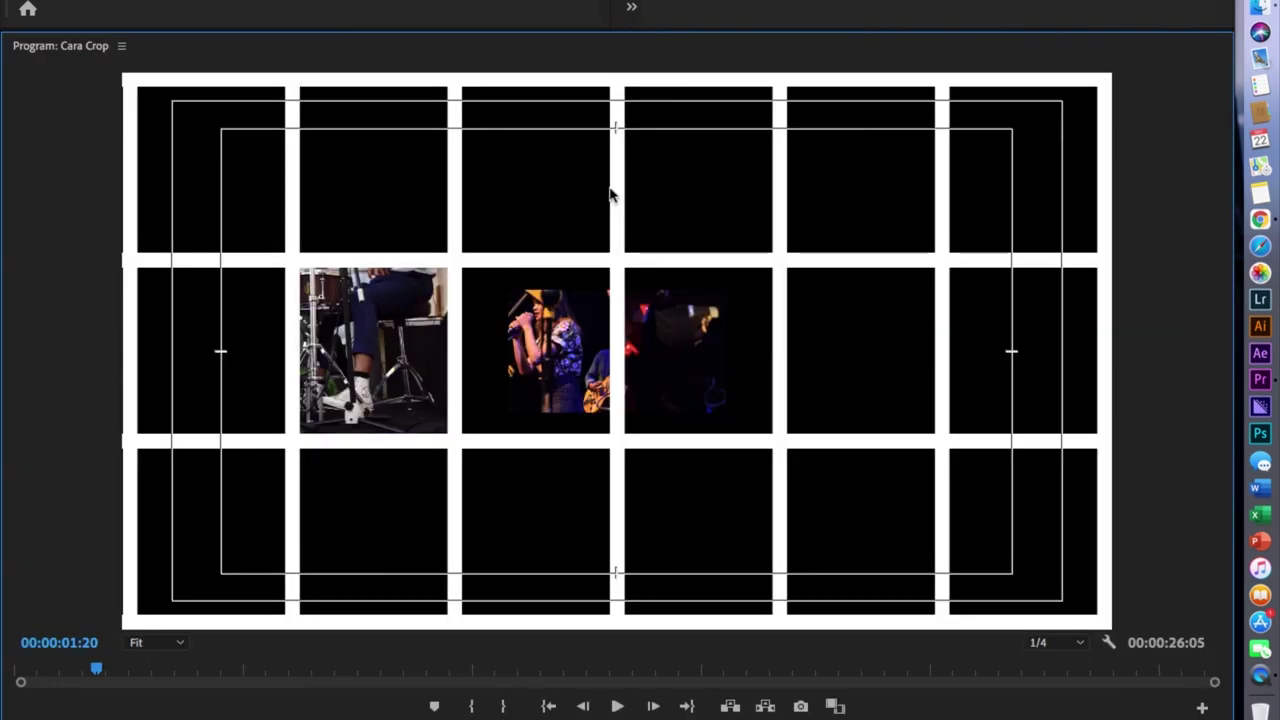